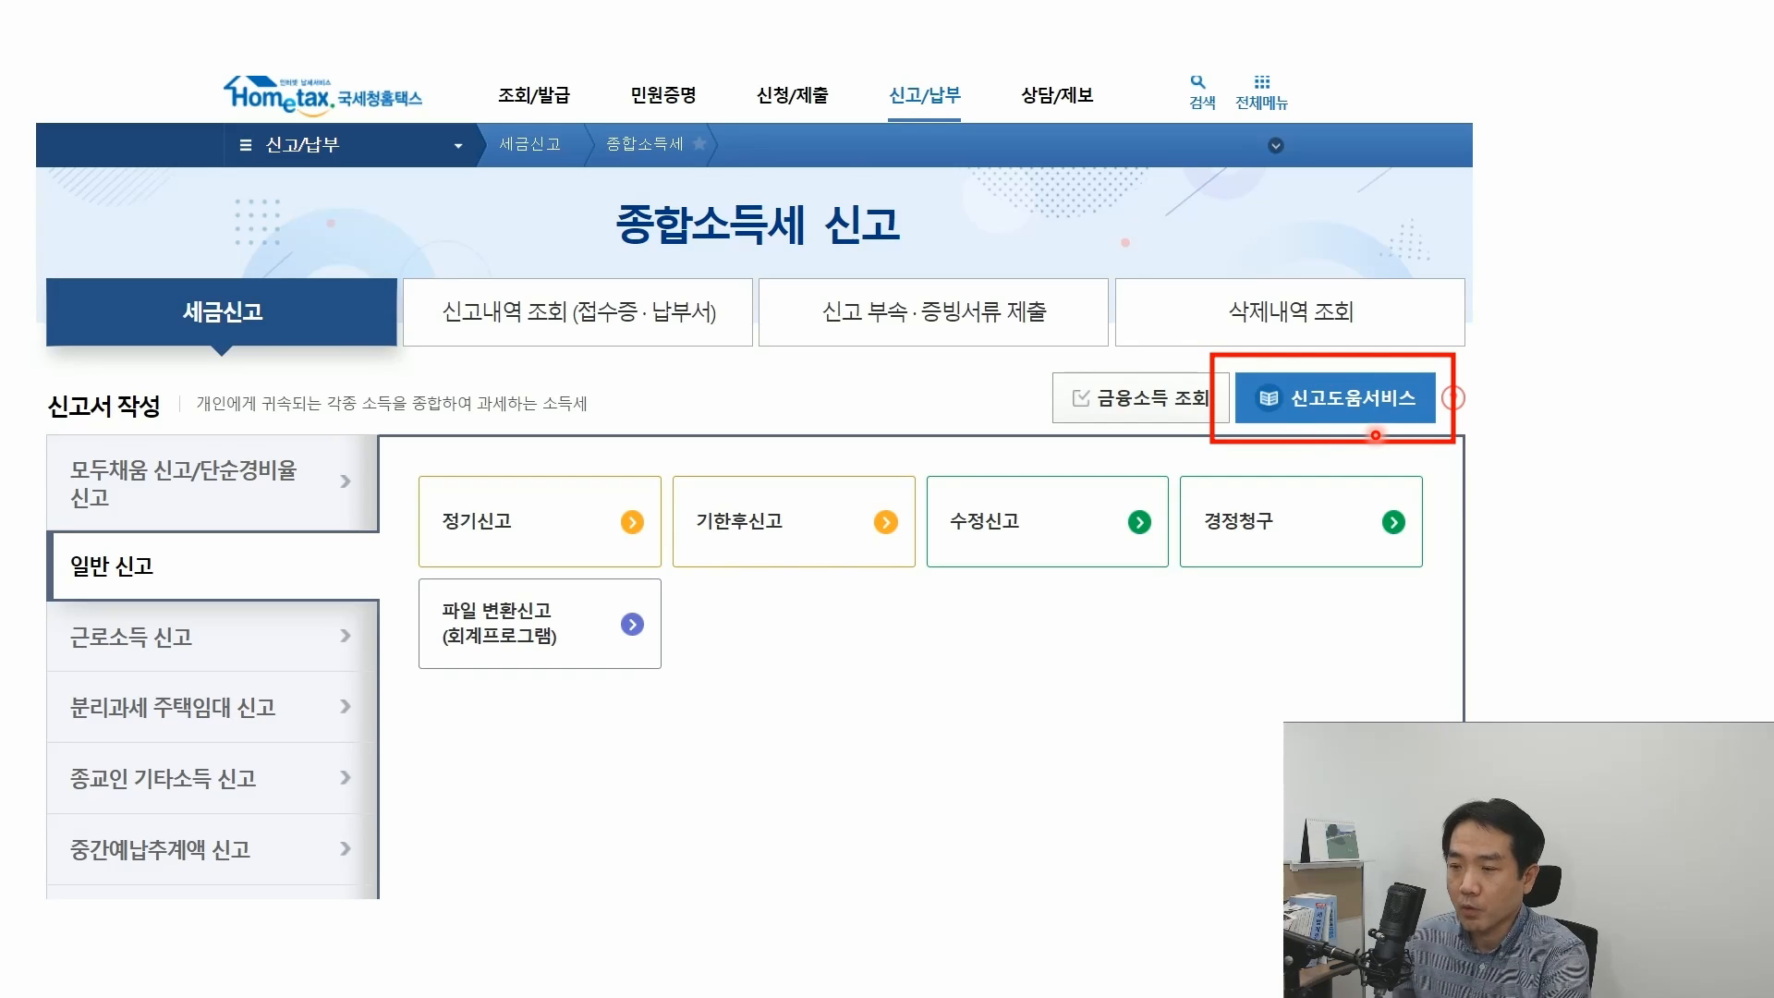
Step: Open the filing help service (신고도움서비스) and review the bookkeeping thresholds, 2022 revenue by business and other-income data
left_click(1286, 415)
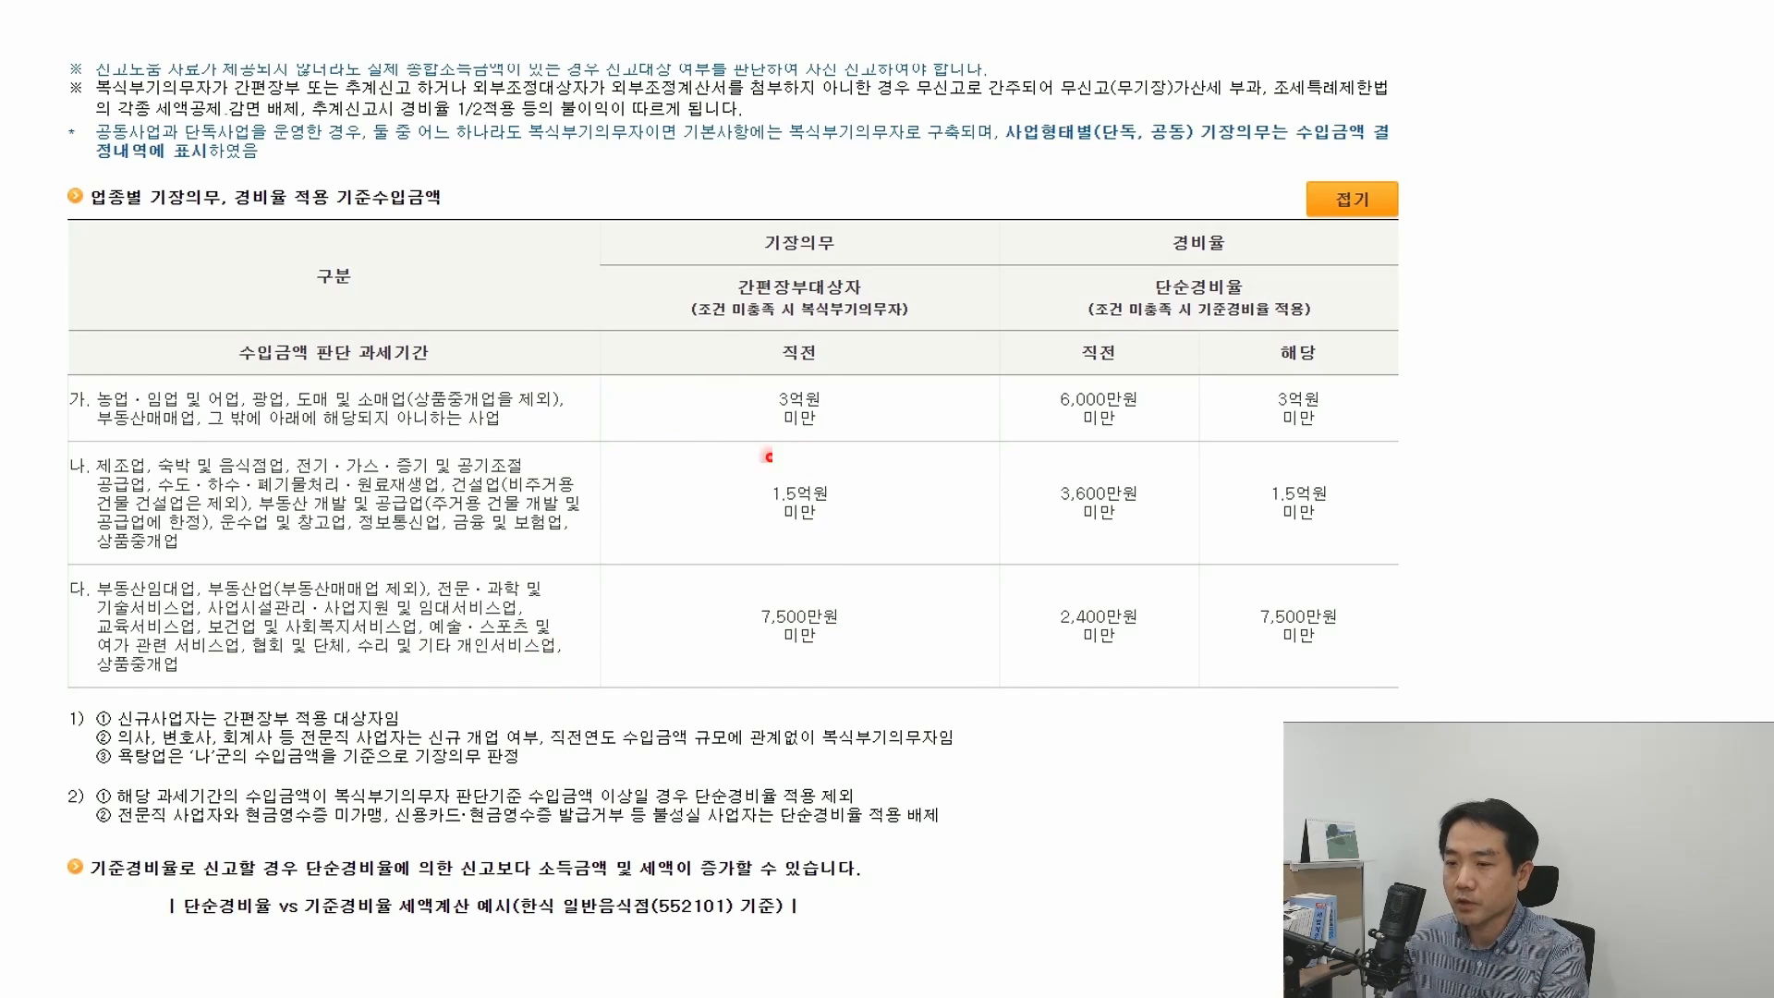
left_click(670, 695)
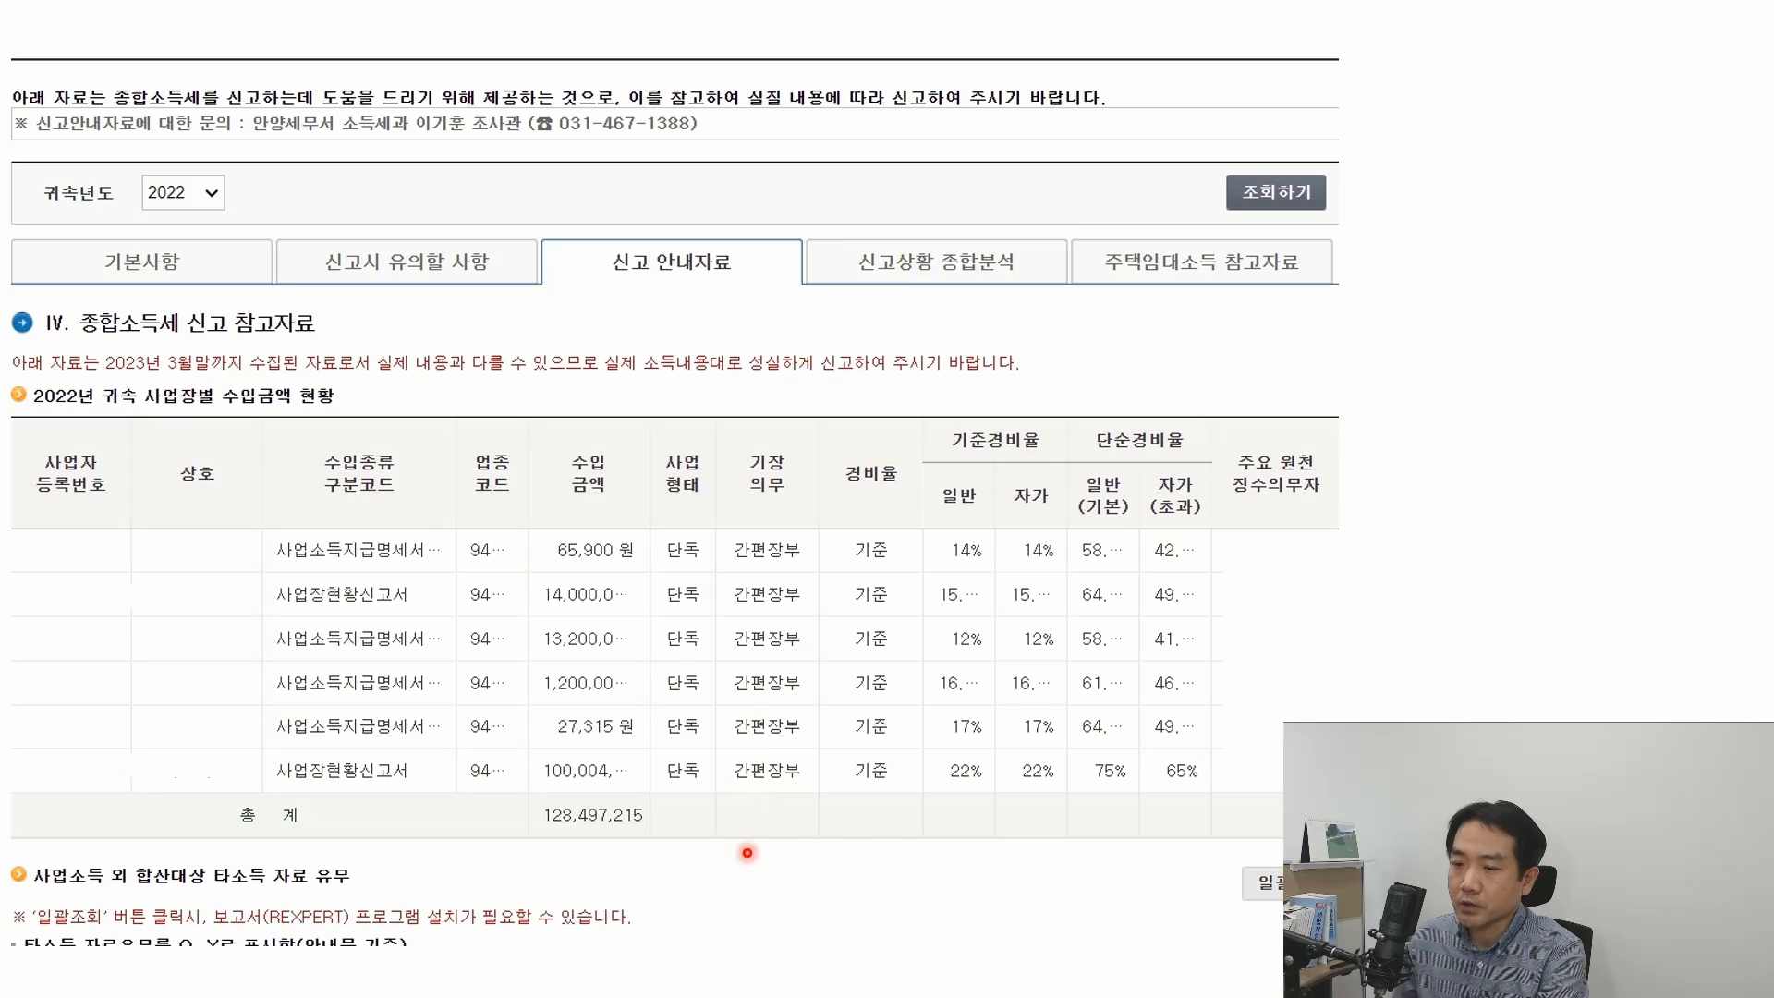
key("Right")
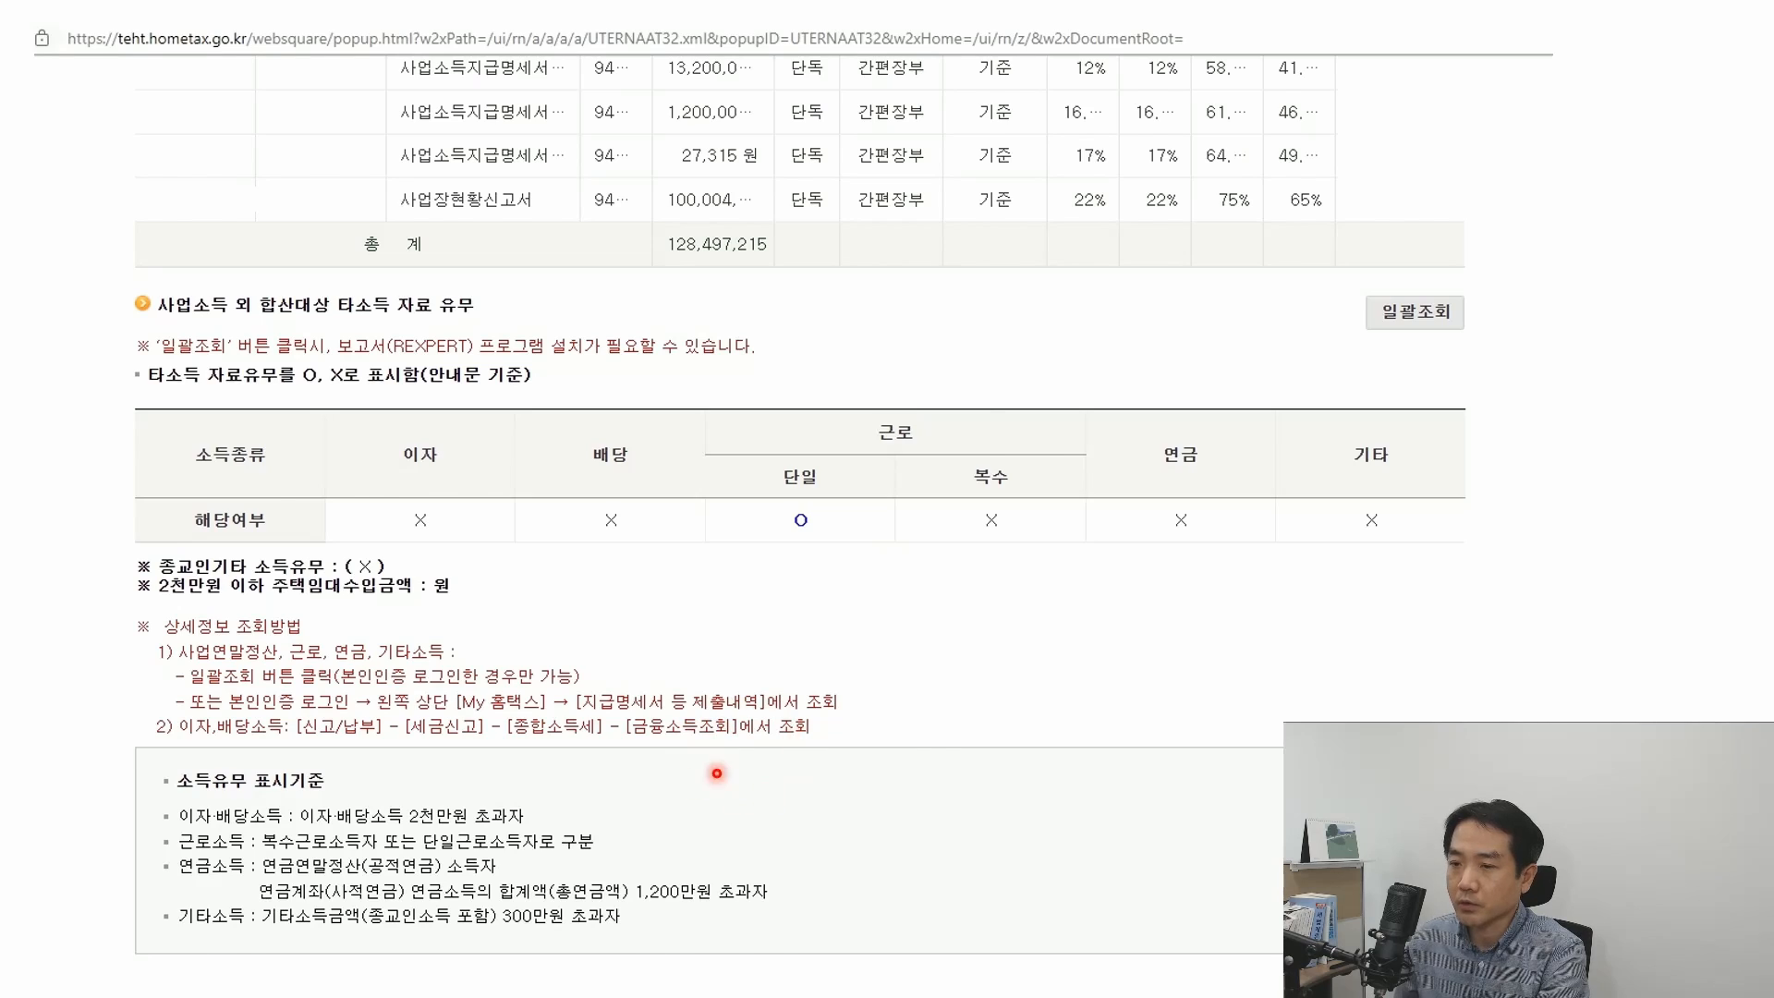
key("Right")
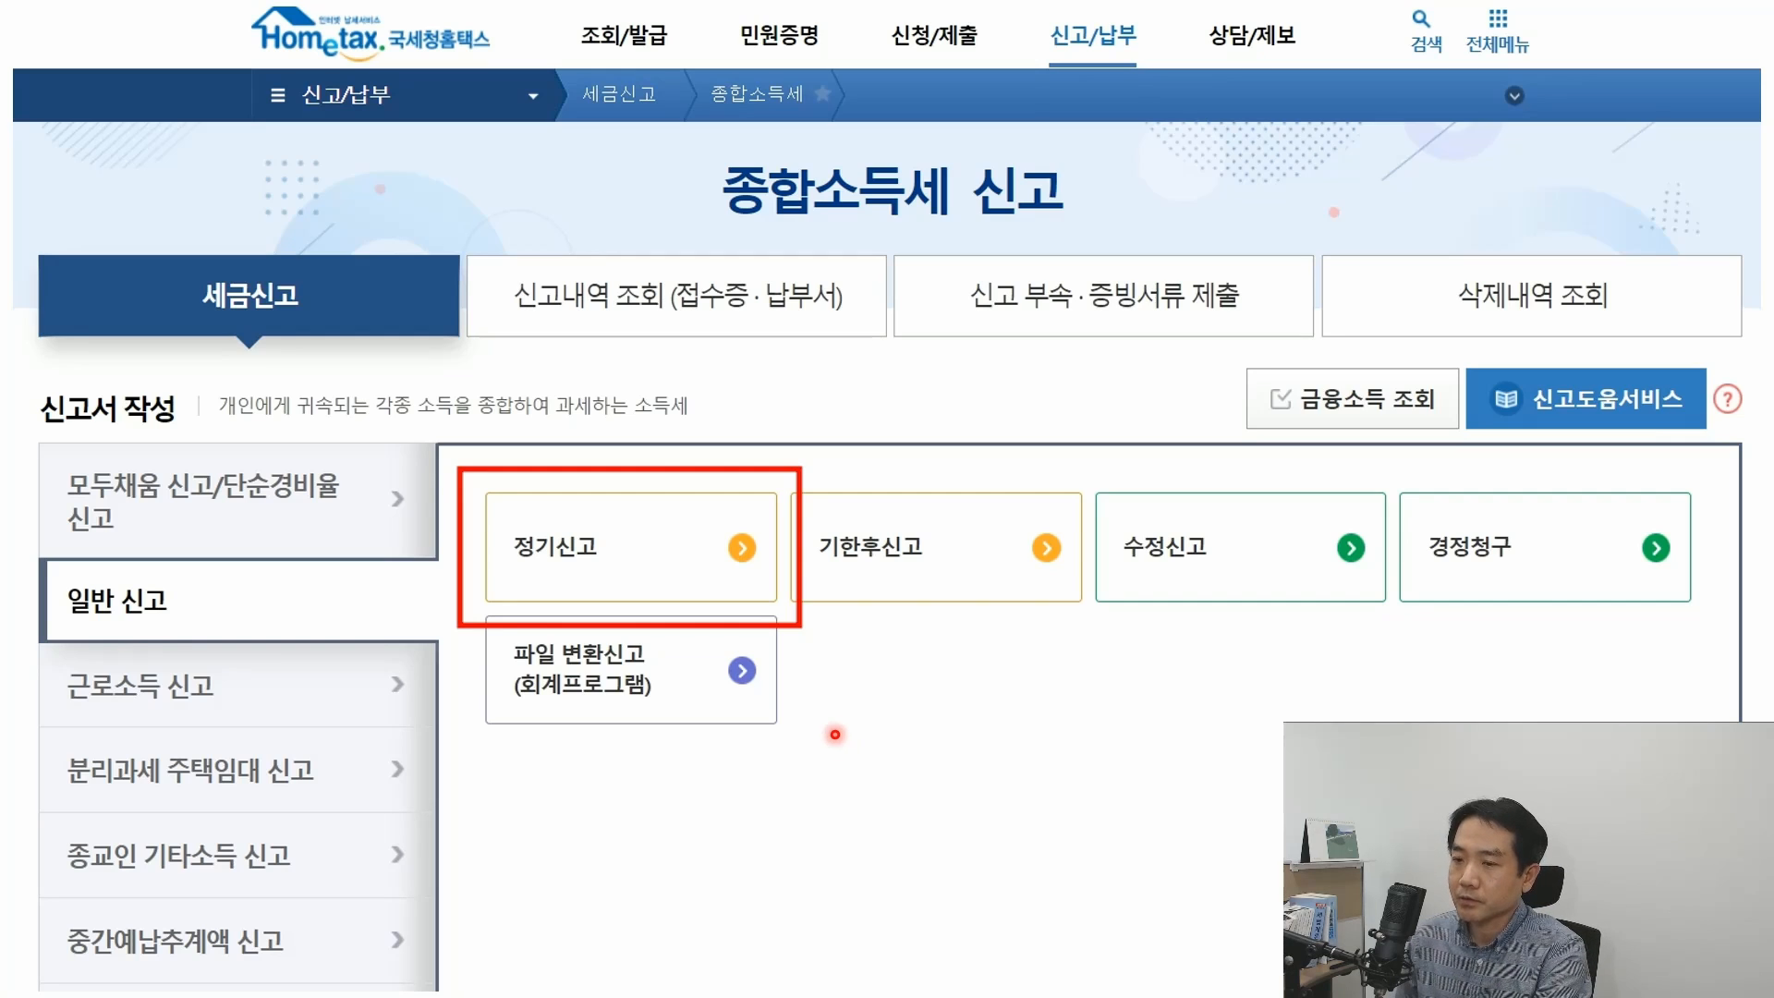
Step: Start a regular return (정기신고) under general filing for 2022 and look up the taxpayer by resident registration number
left_click(619, 525)
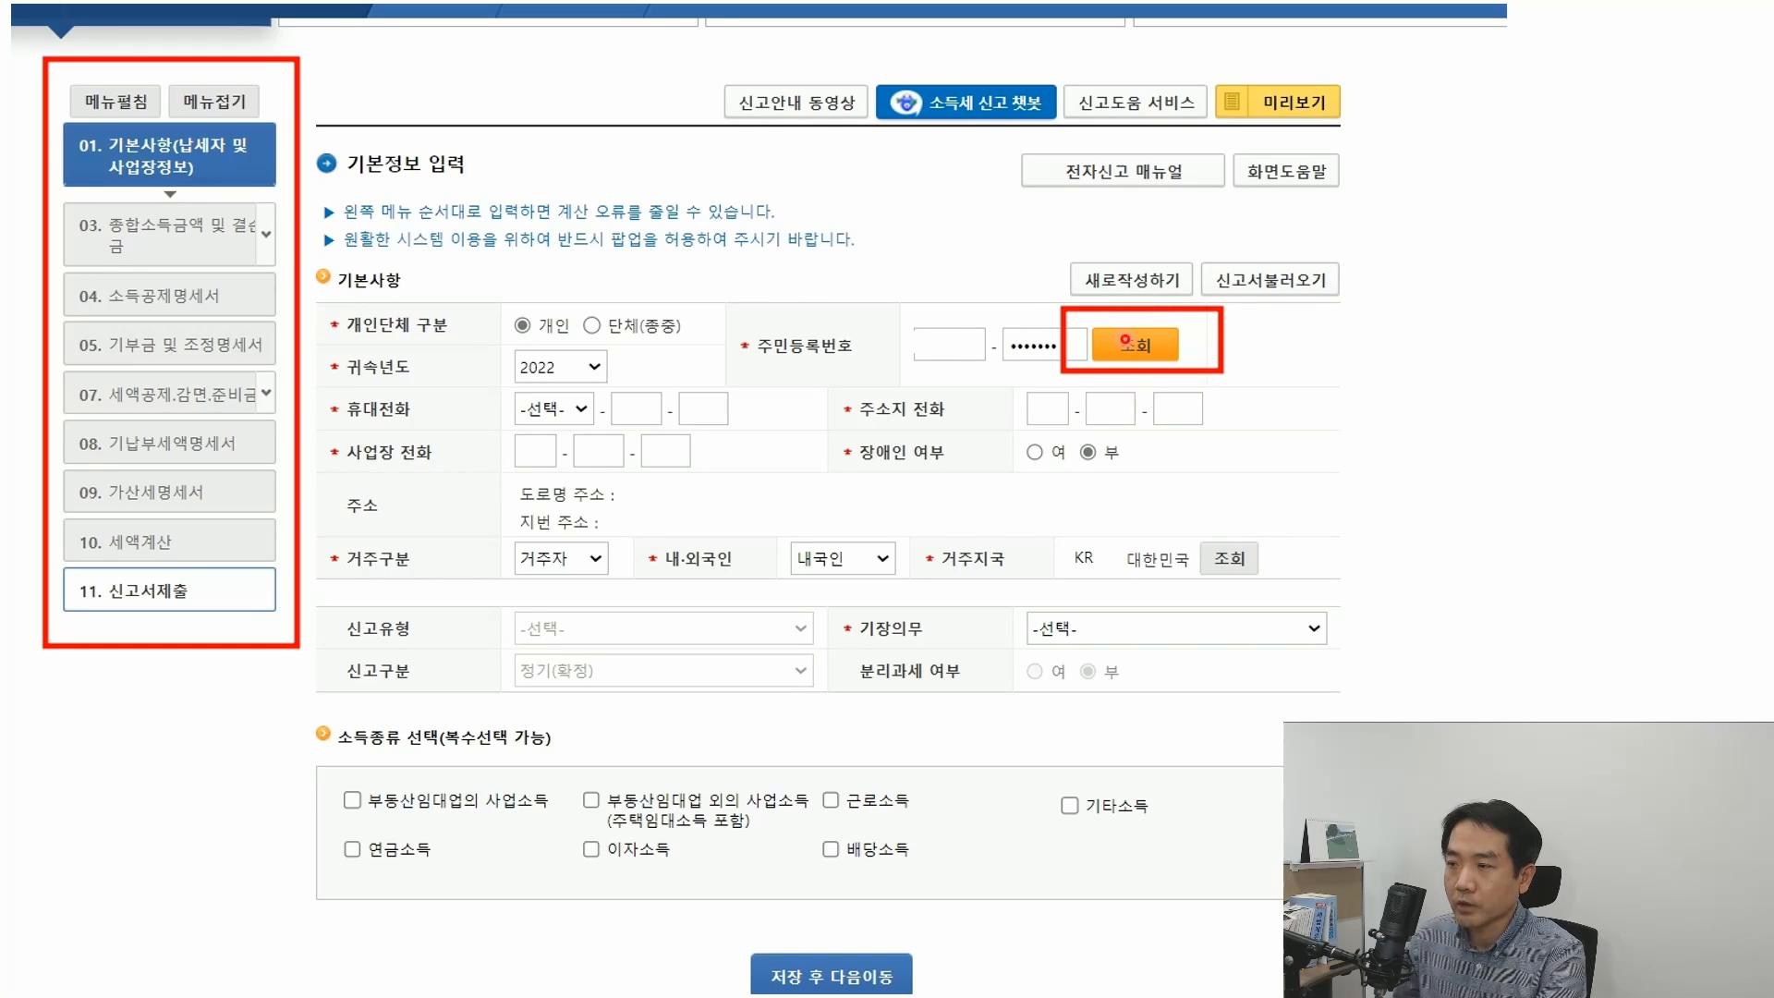
left_click(1161, 350)
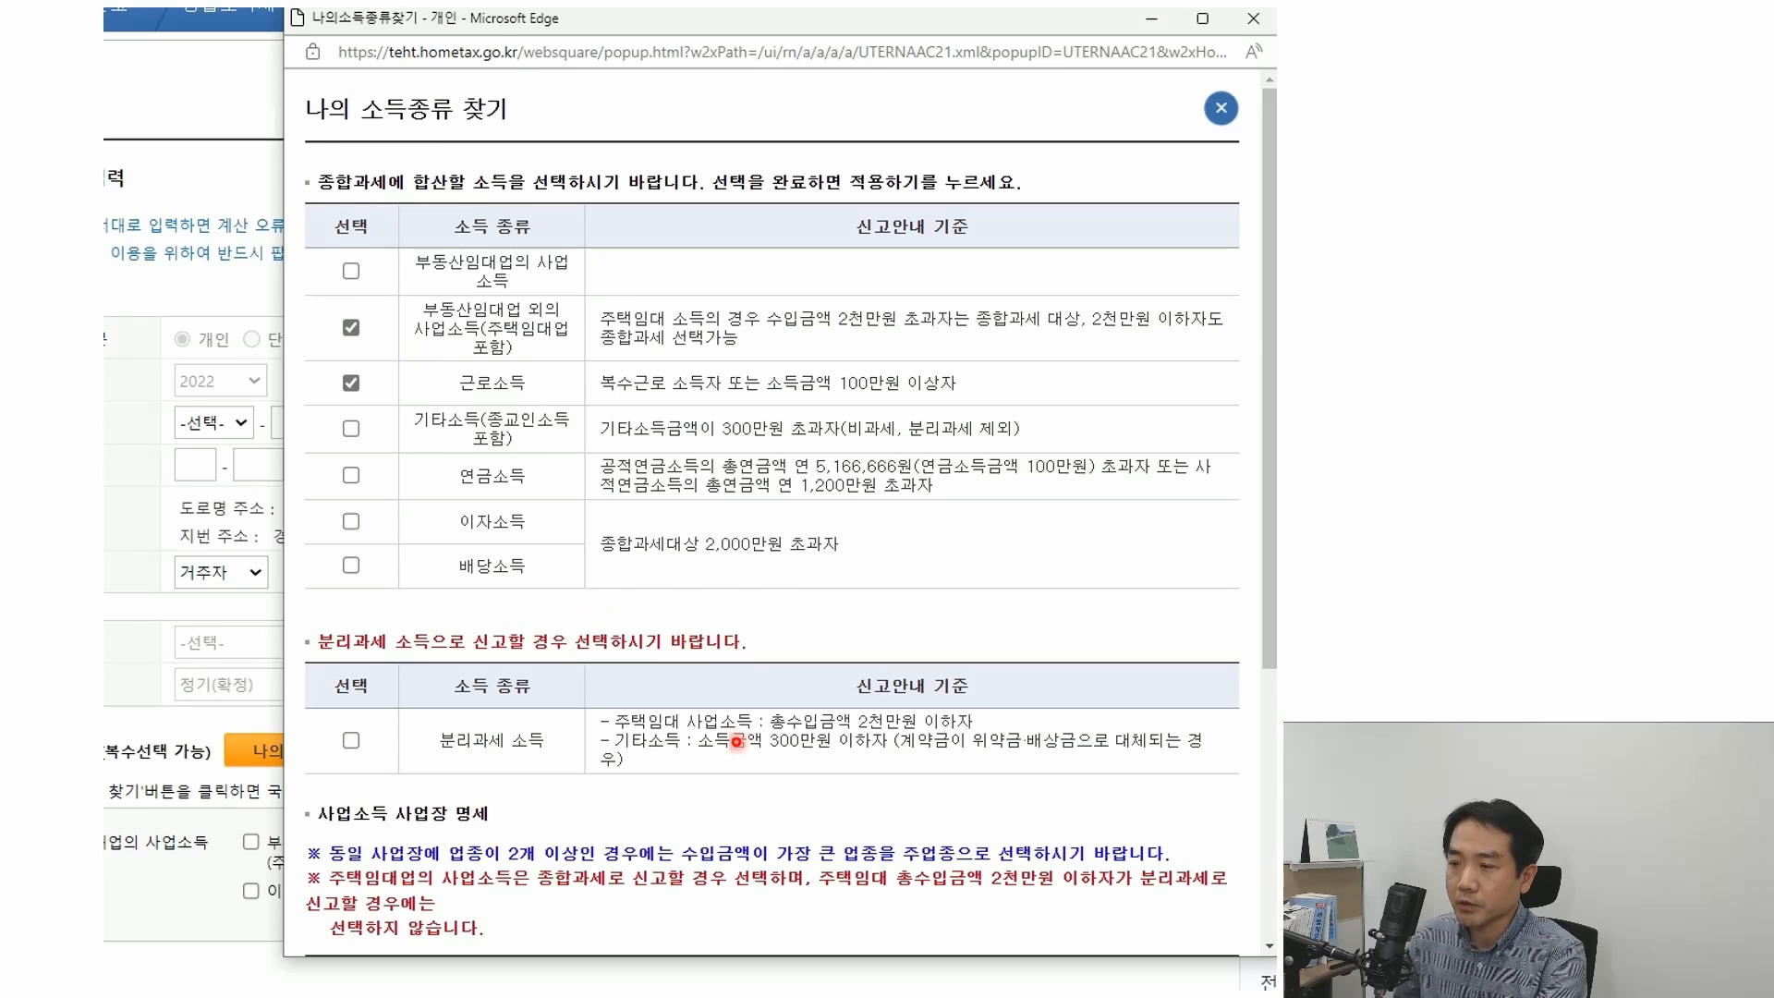
Step: Apply the checked non-rental business and earned income types with all six business listings, and save the basic information
scroll(736, 740, "down", 4)
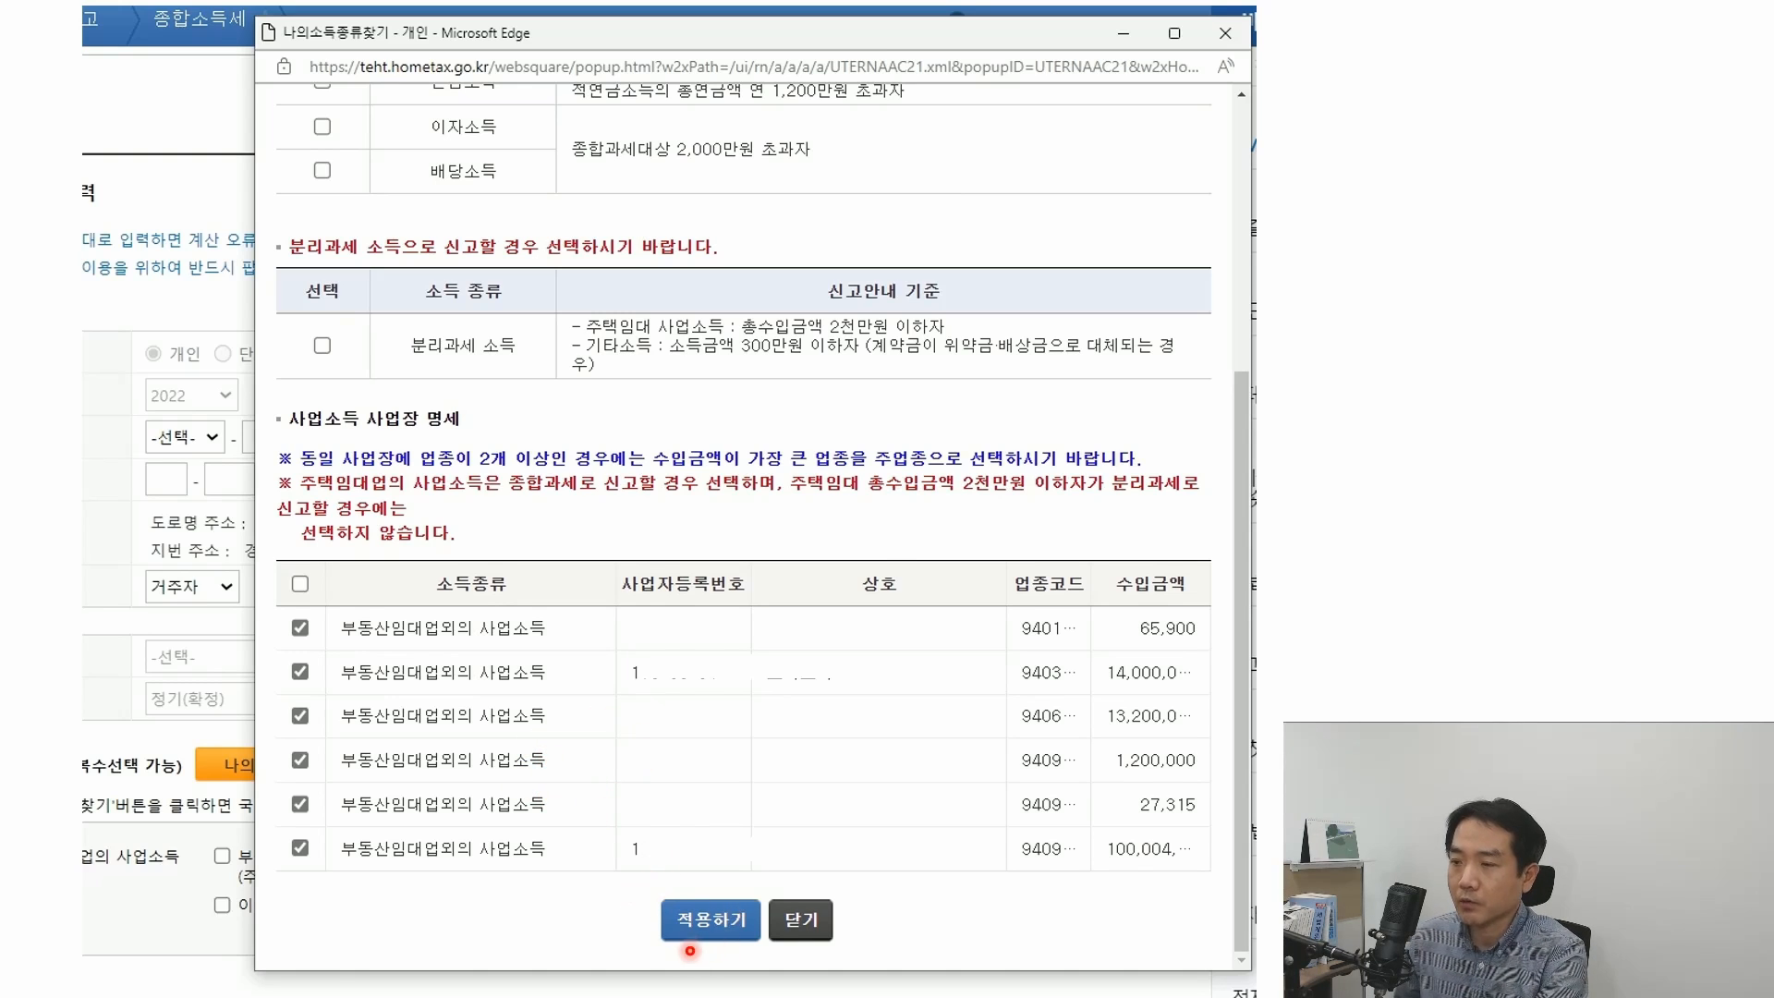
left_click(667, 917)
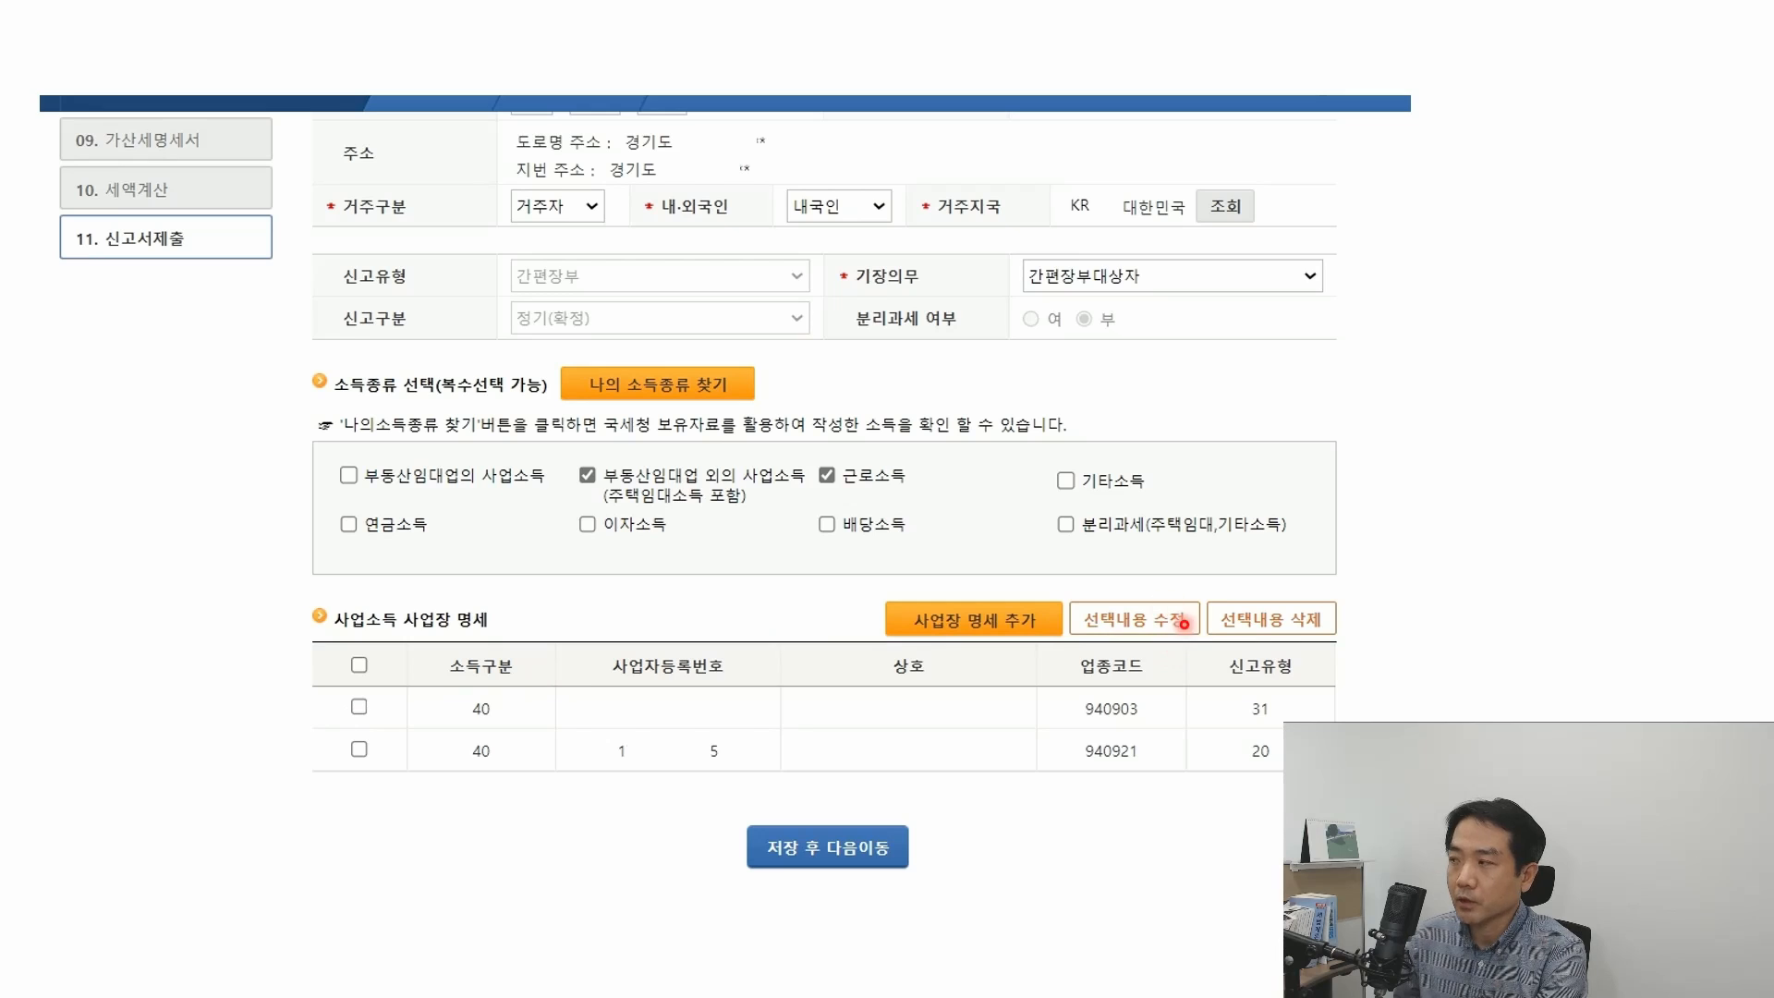
left_click(1093, 624)
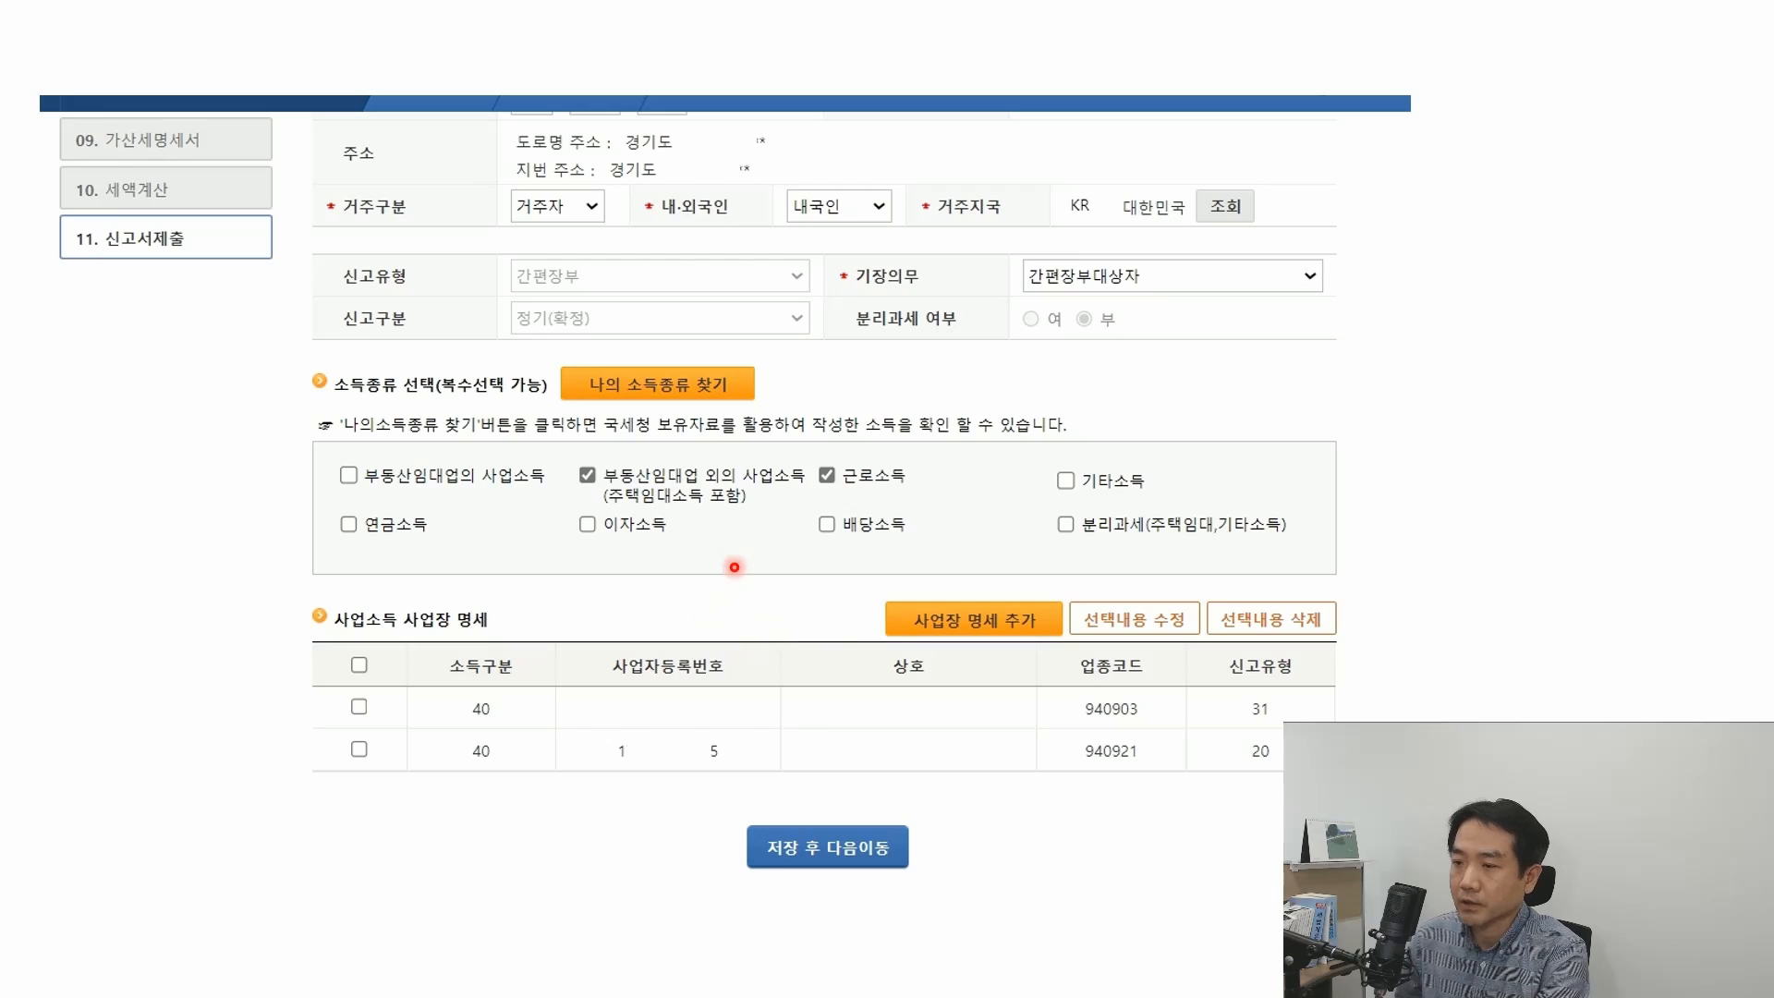
left_click(804, 845)
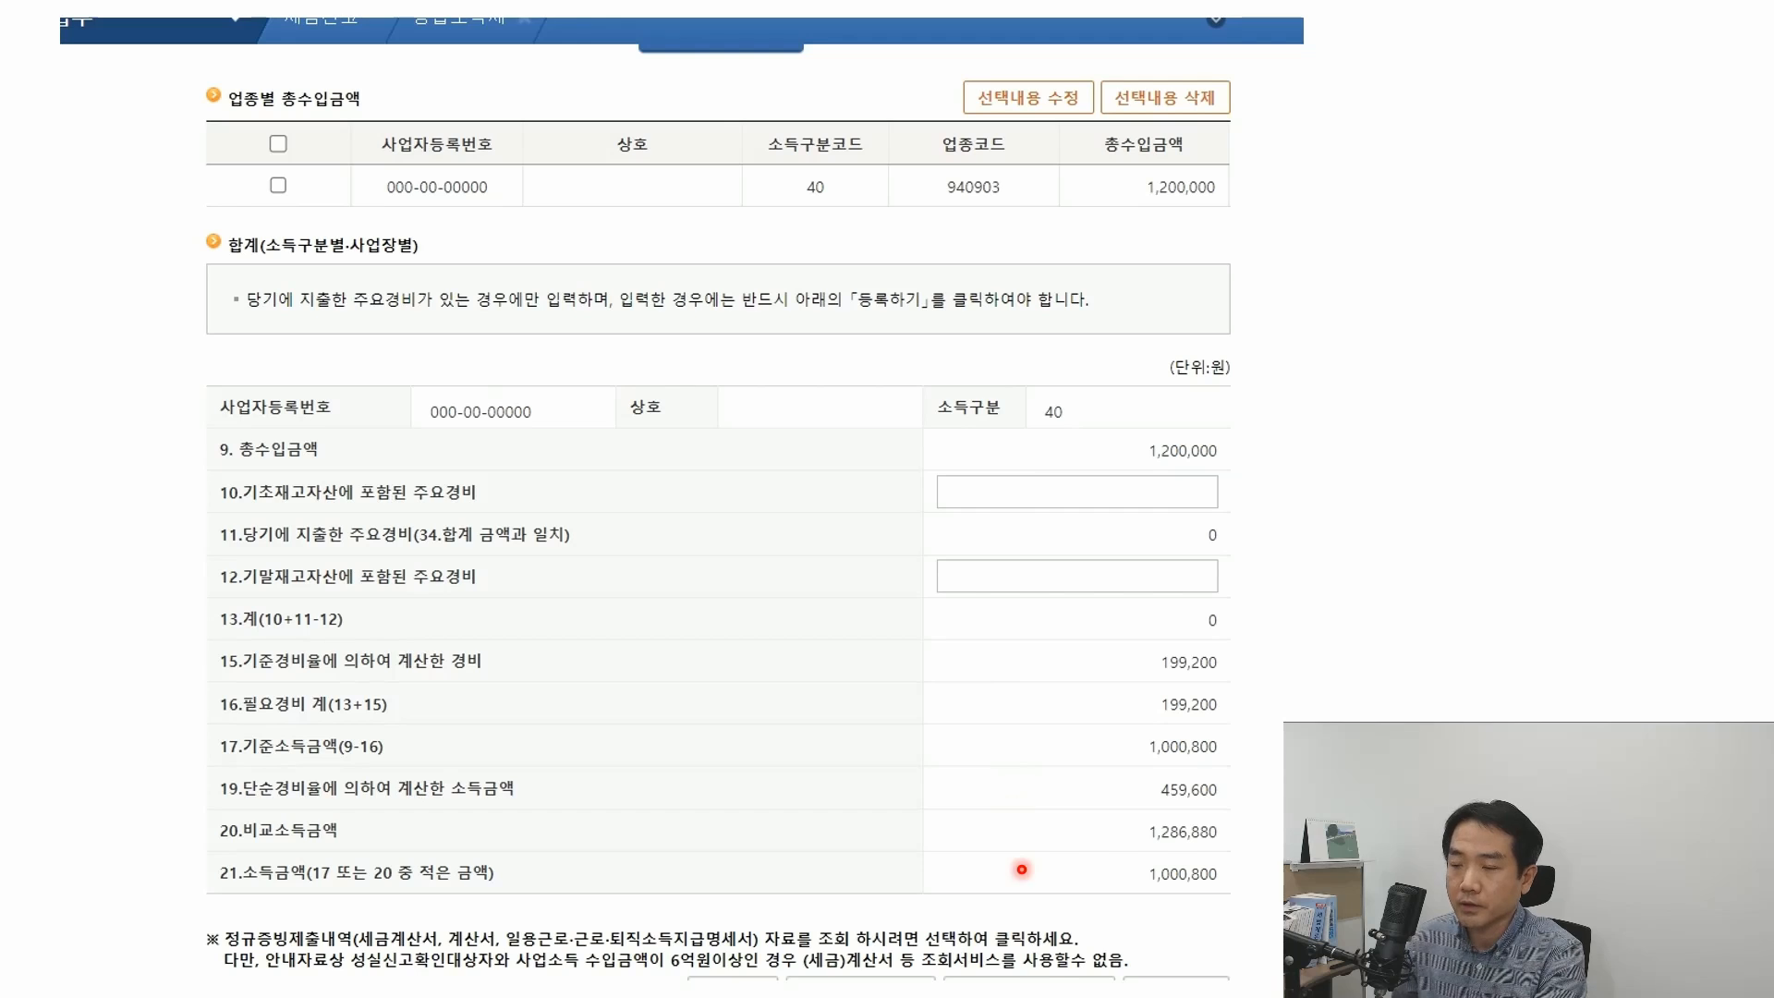
Step: Examine the standard-expense-rate income calculation for business code 940903, comparing its totals with the major expense breakdown table
scroll(794, 887, "down", 5)
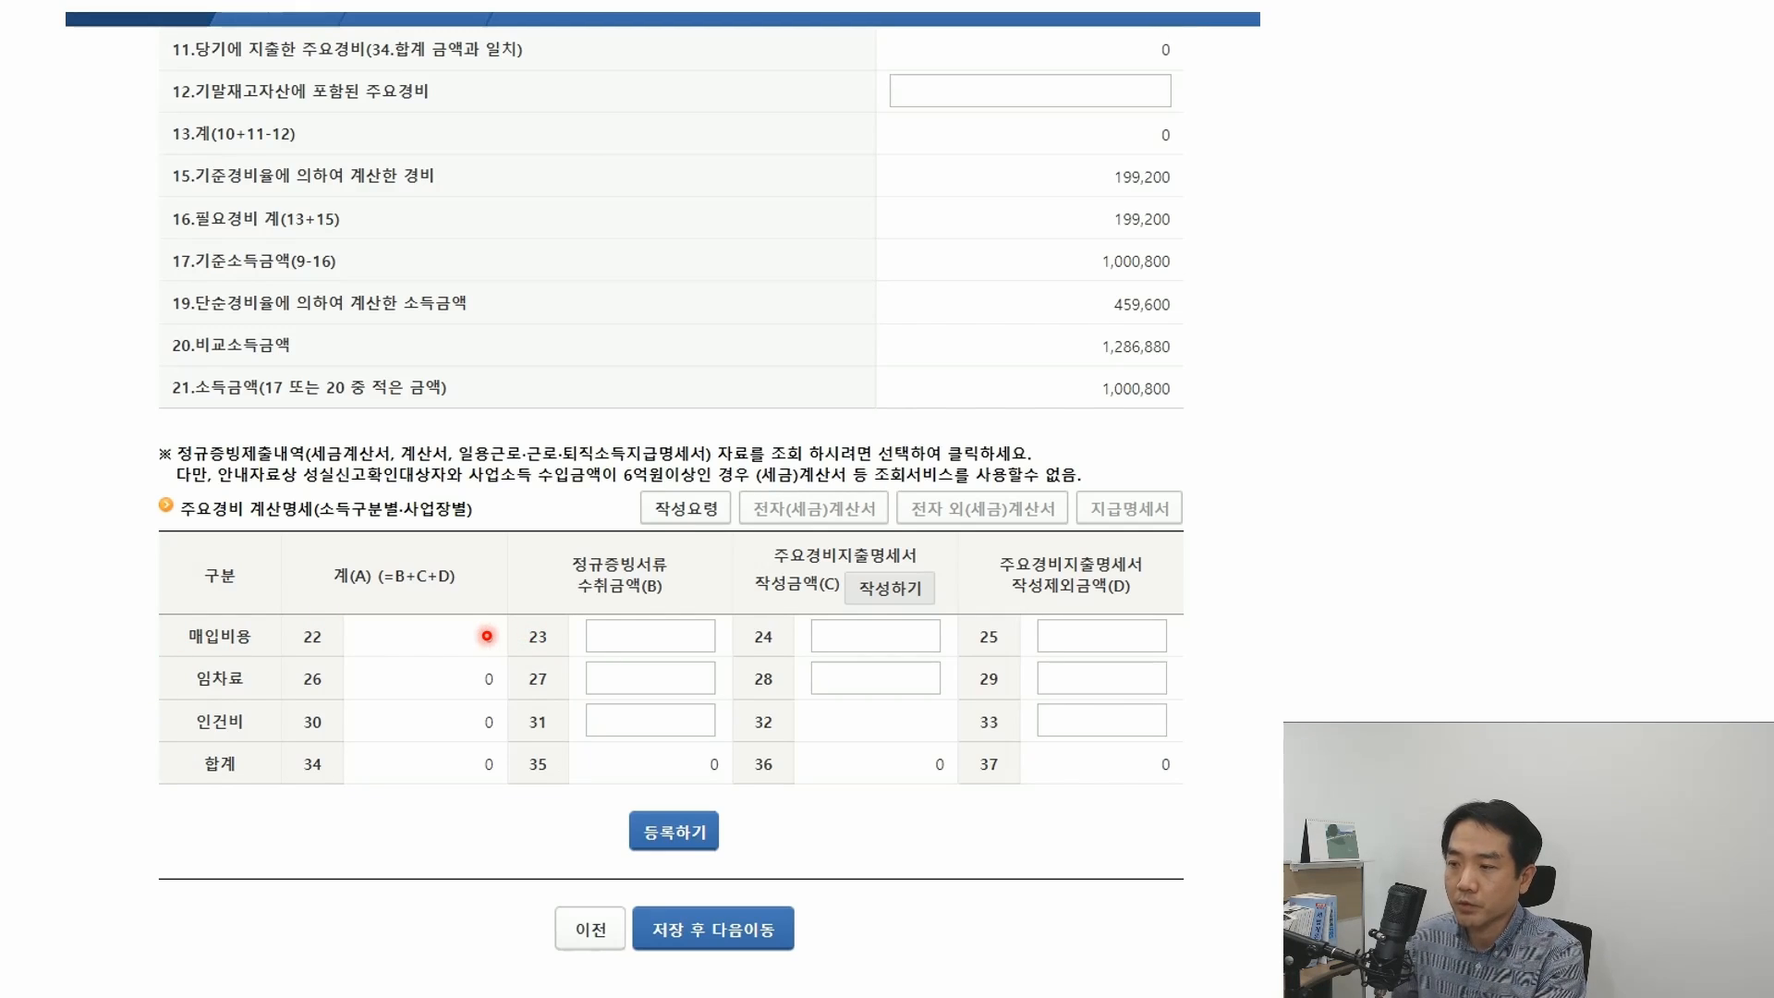
scroll(510, 674, "up", 5)
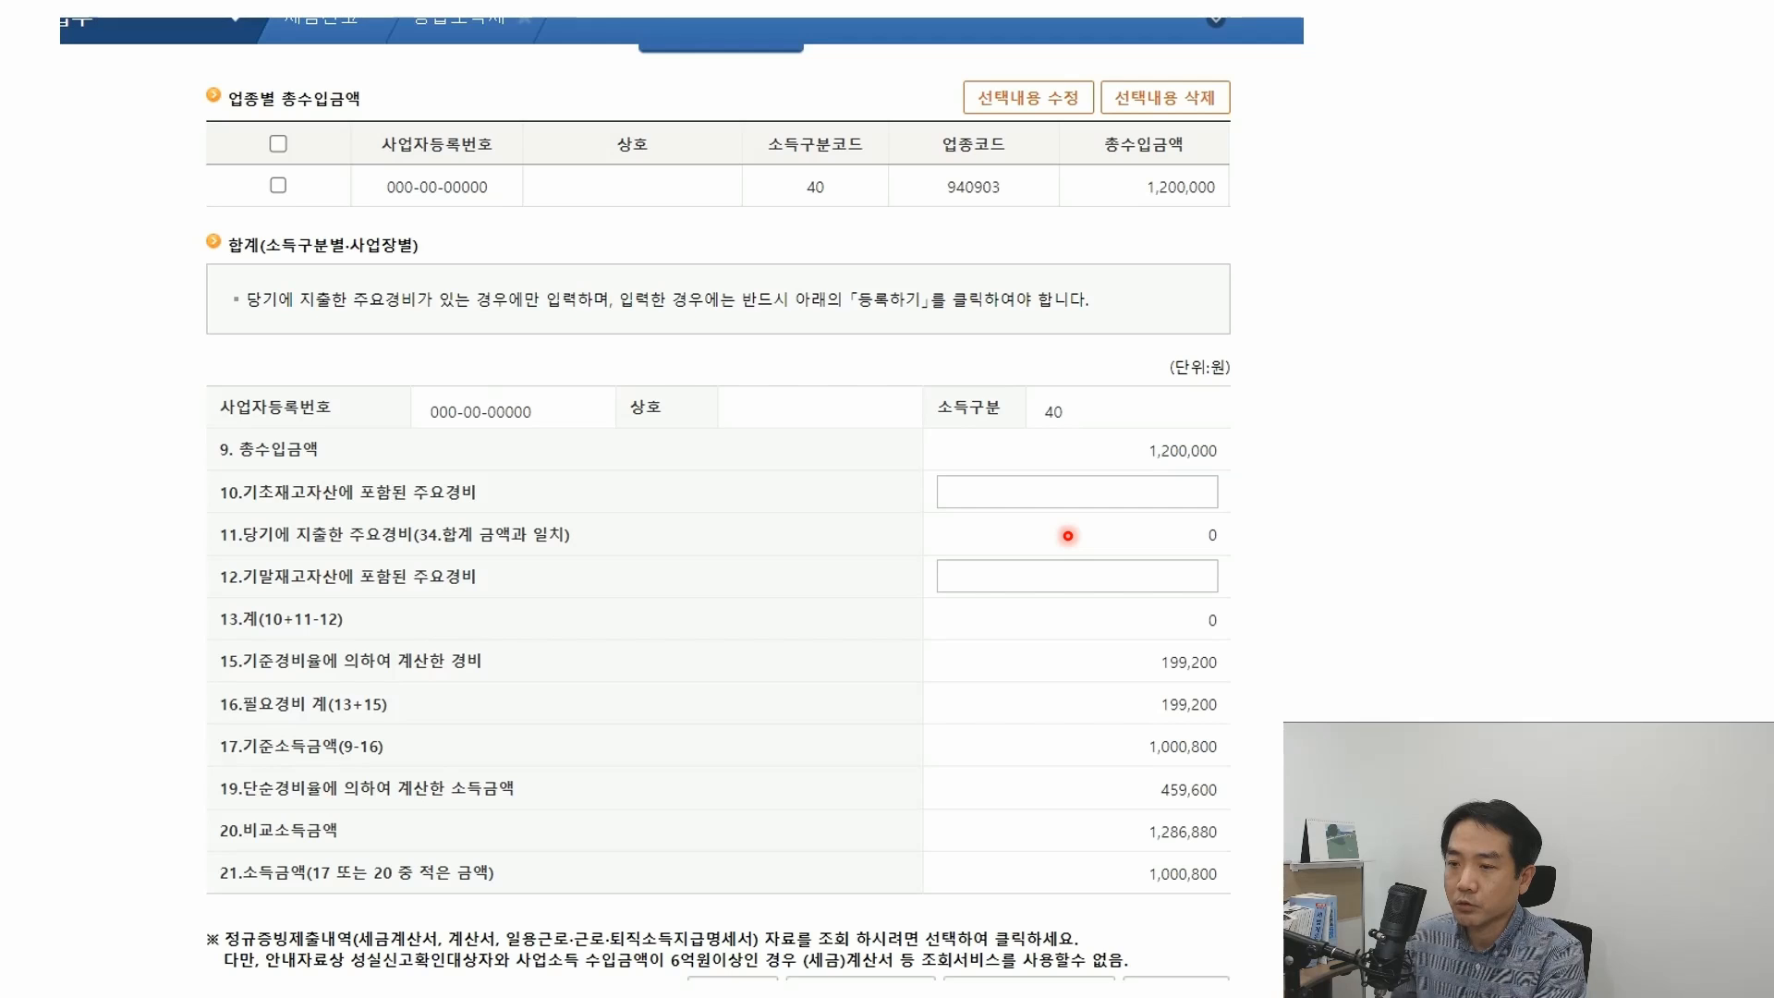
scroll(1044, 559, "down", 5)
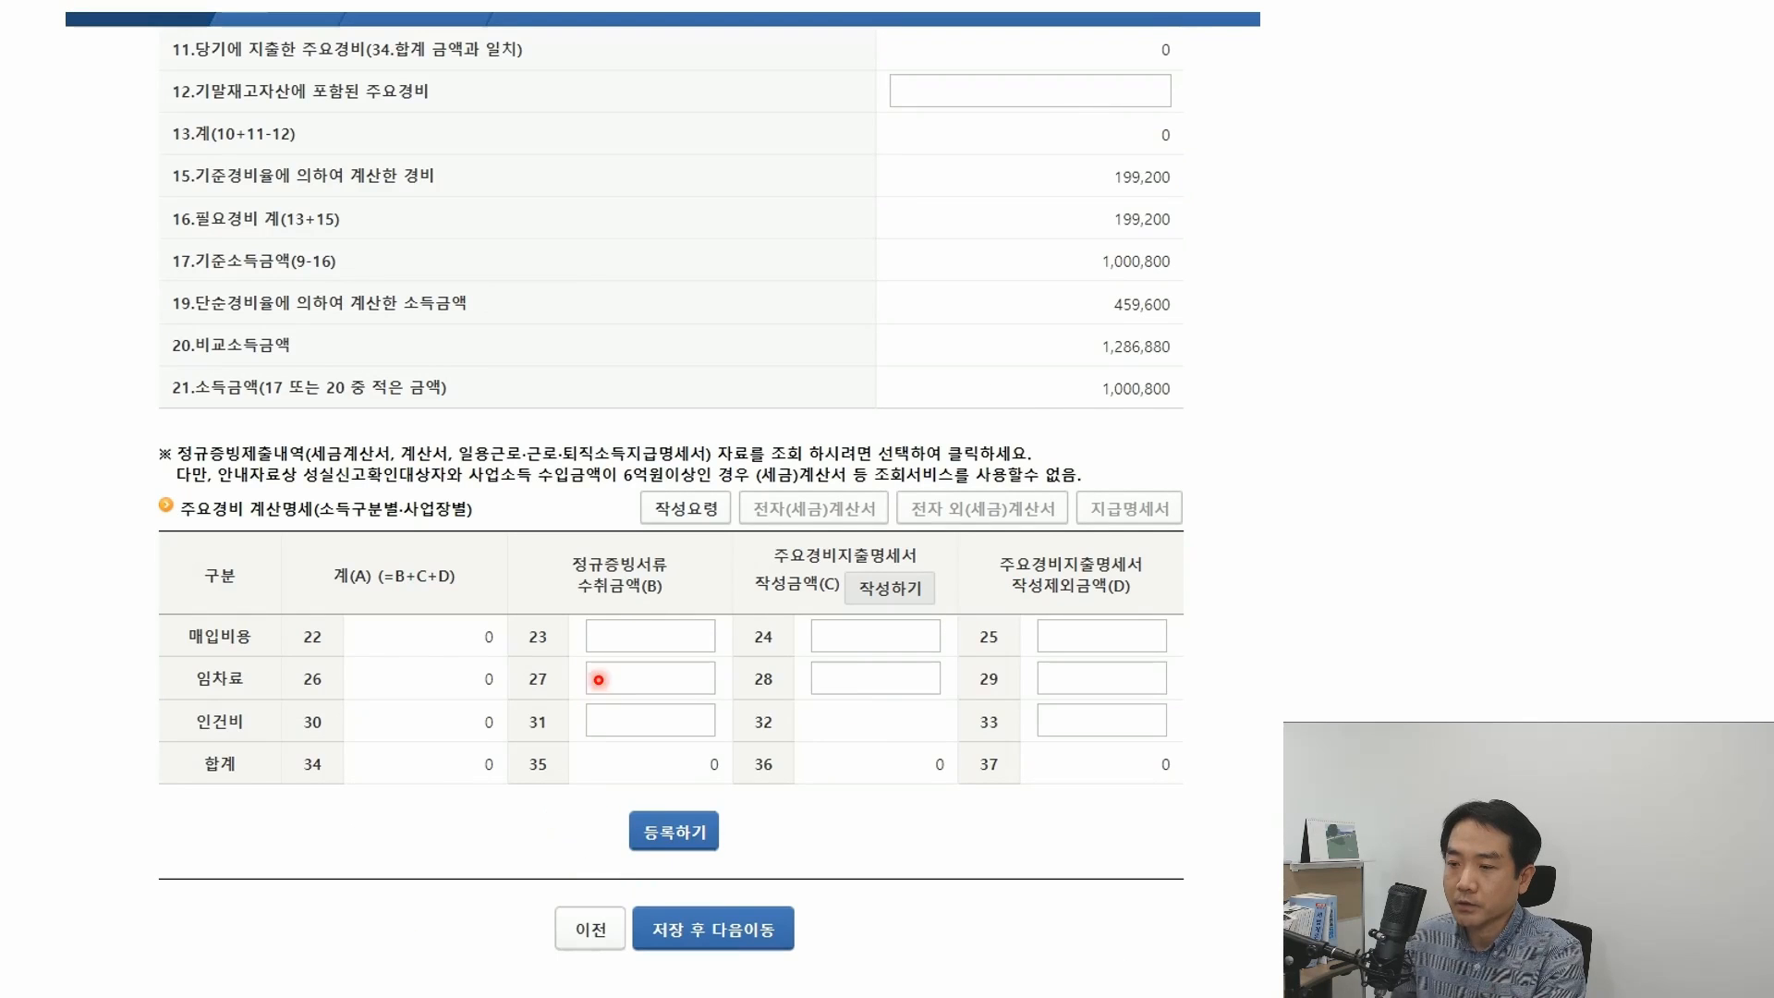
scroll(786, 757, "up", 5)
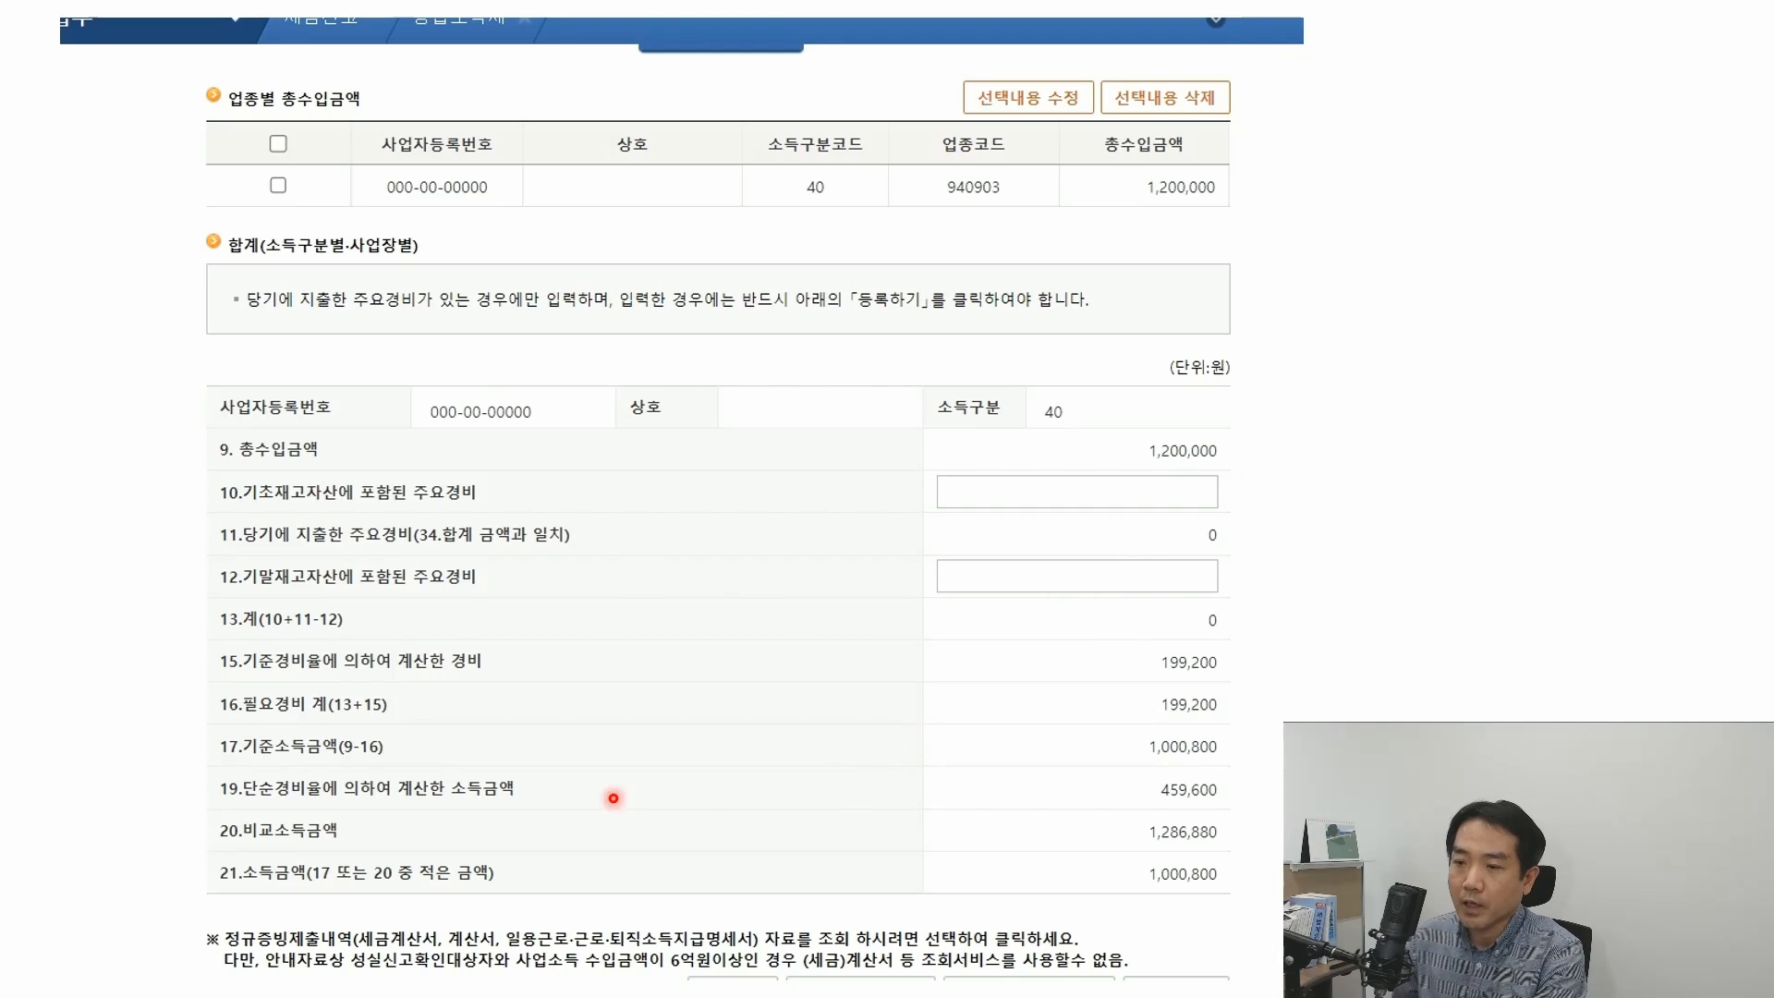
scroll(613, 535, "down", 5)
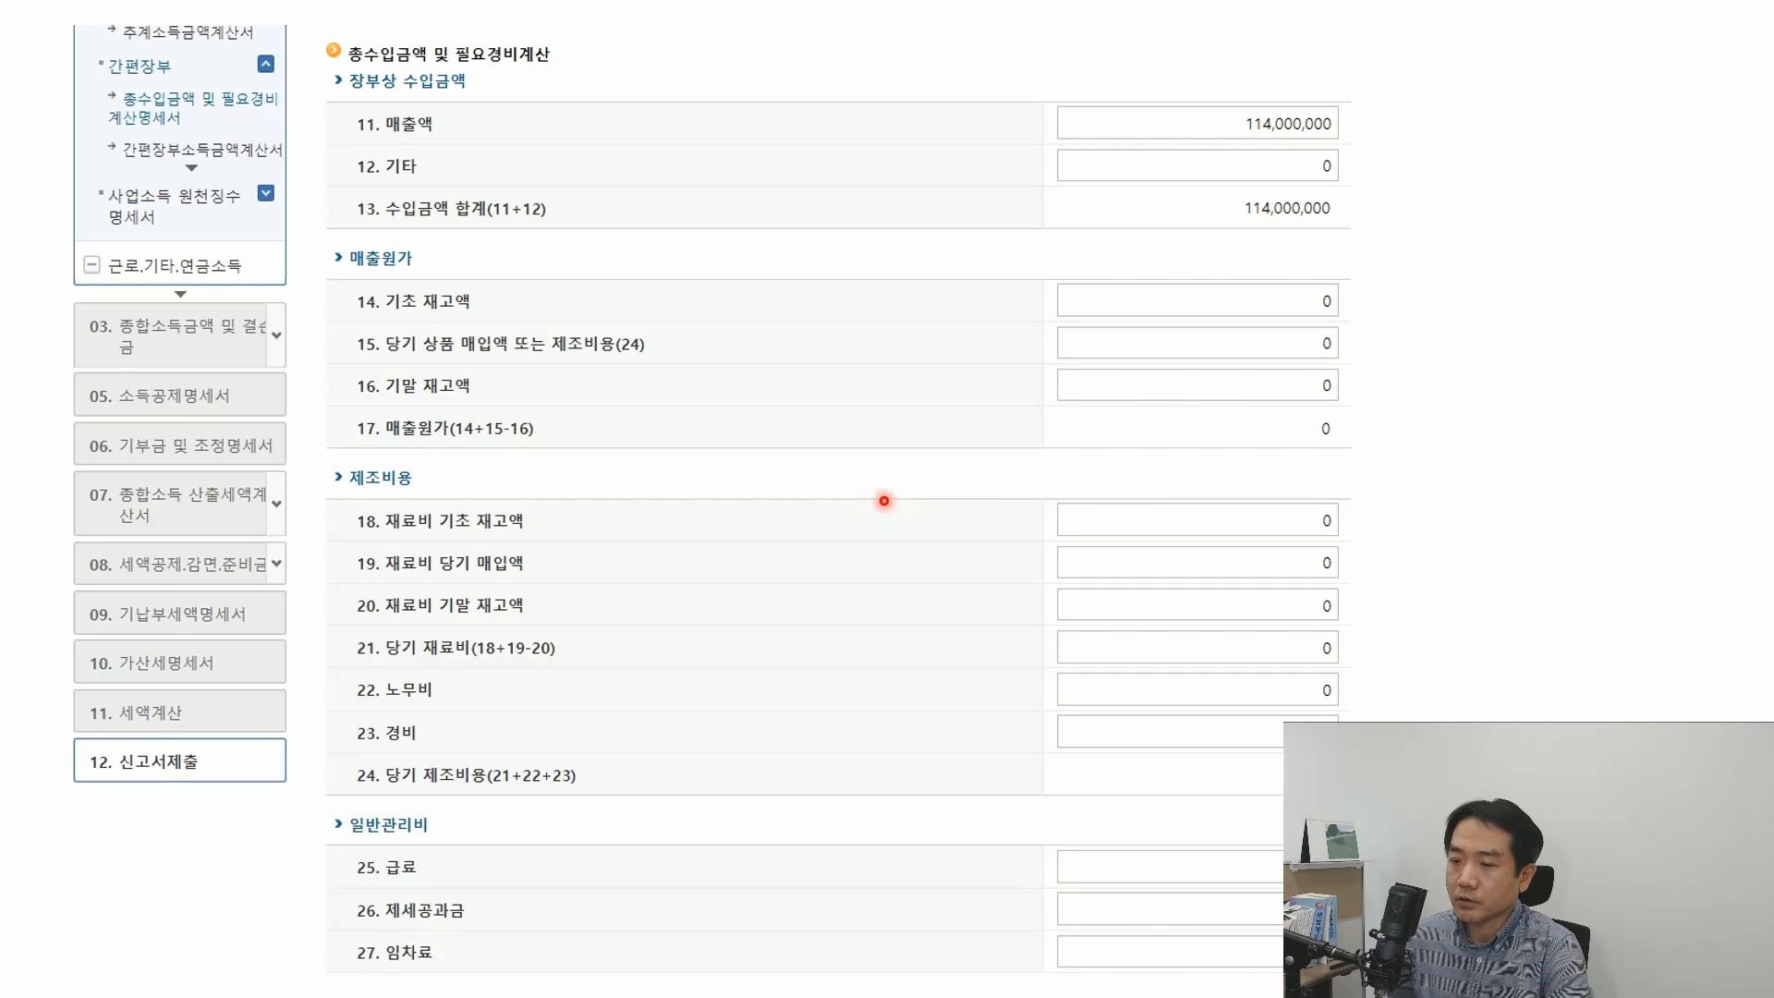
Step: Switch to the simplified ledger workbook in Excel and review the 필요경비요약 expense summary and the 세금계산서 and 계산서(면세) sheets
scroll(915, 485, "down", 6)
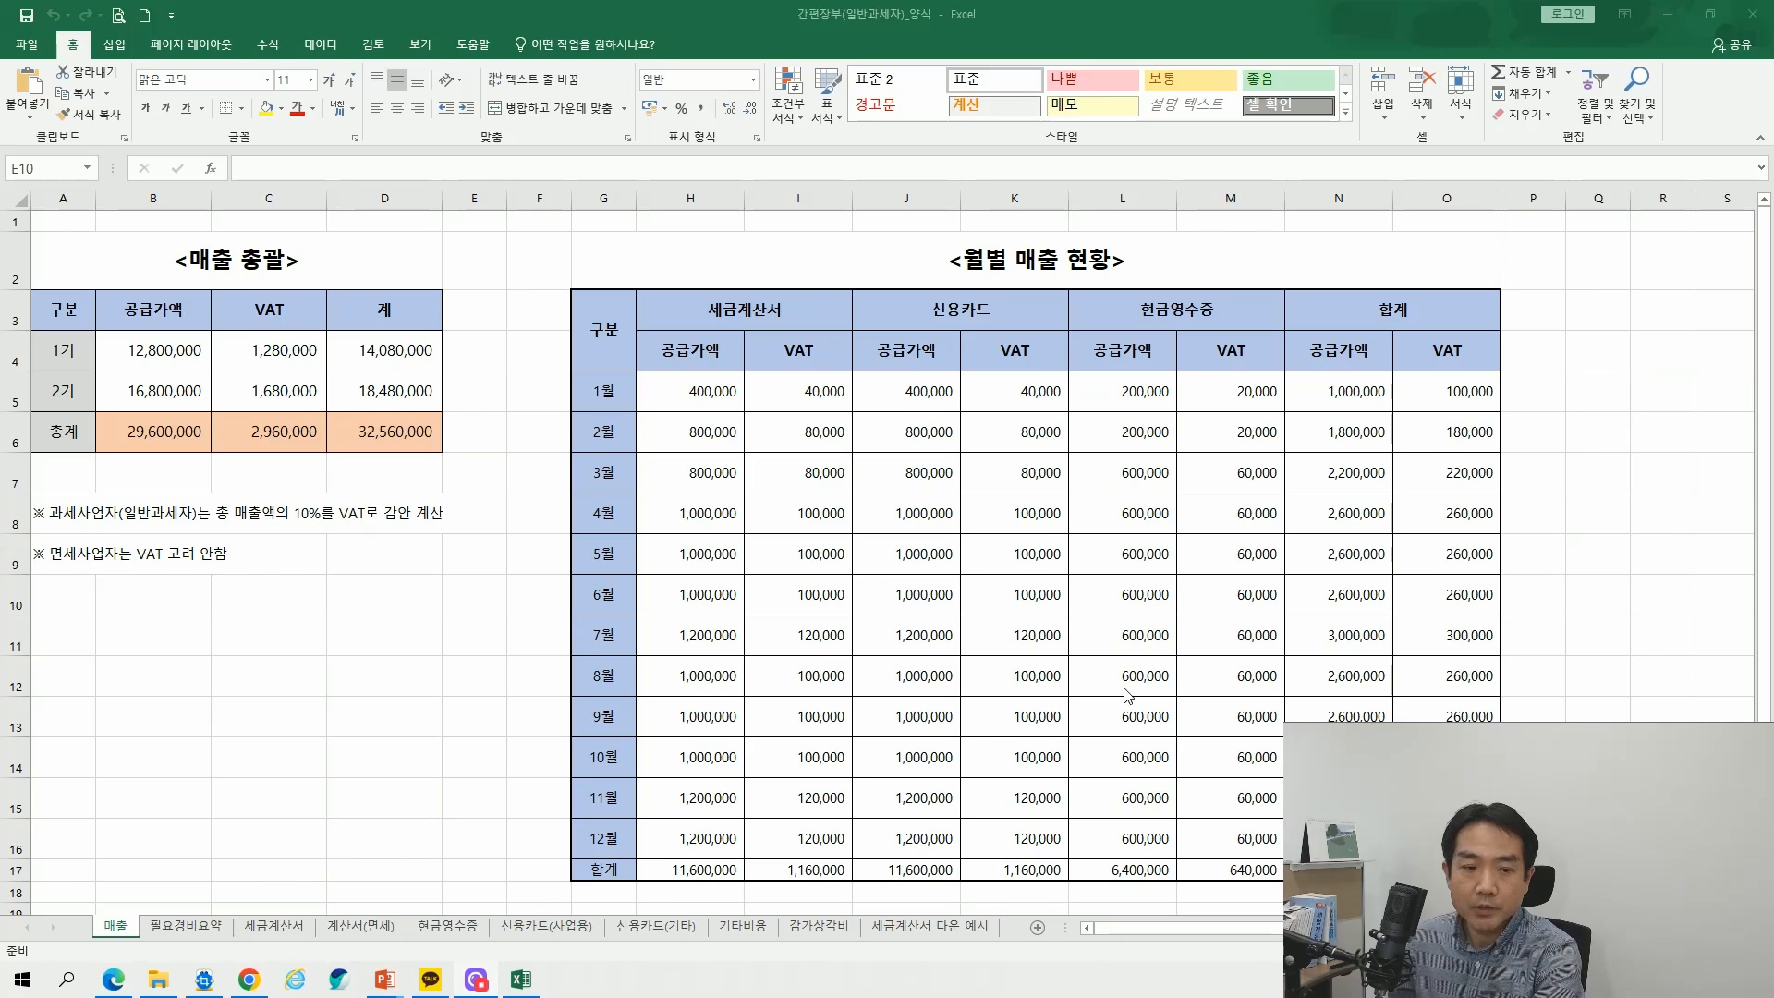
left_click(185, 928)
left_click(186, 926)
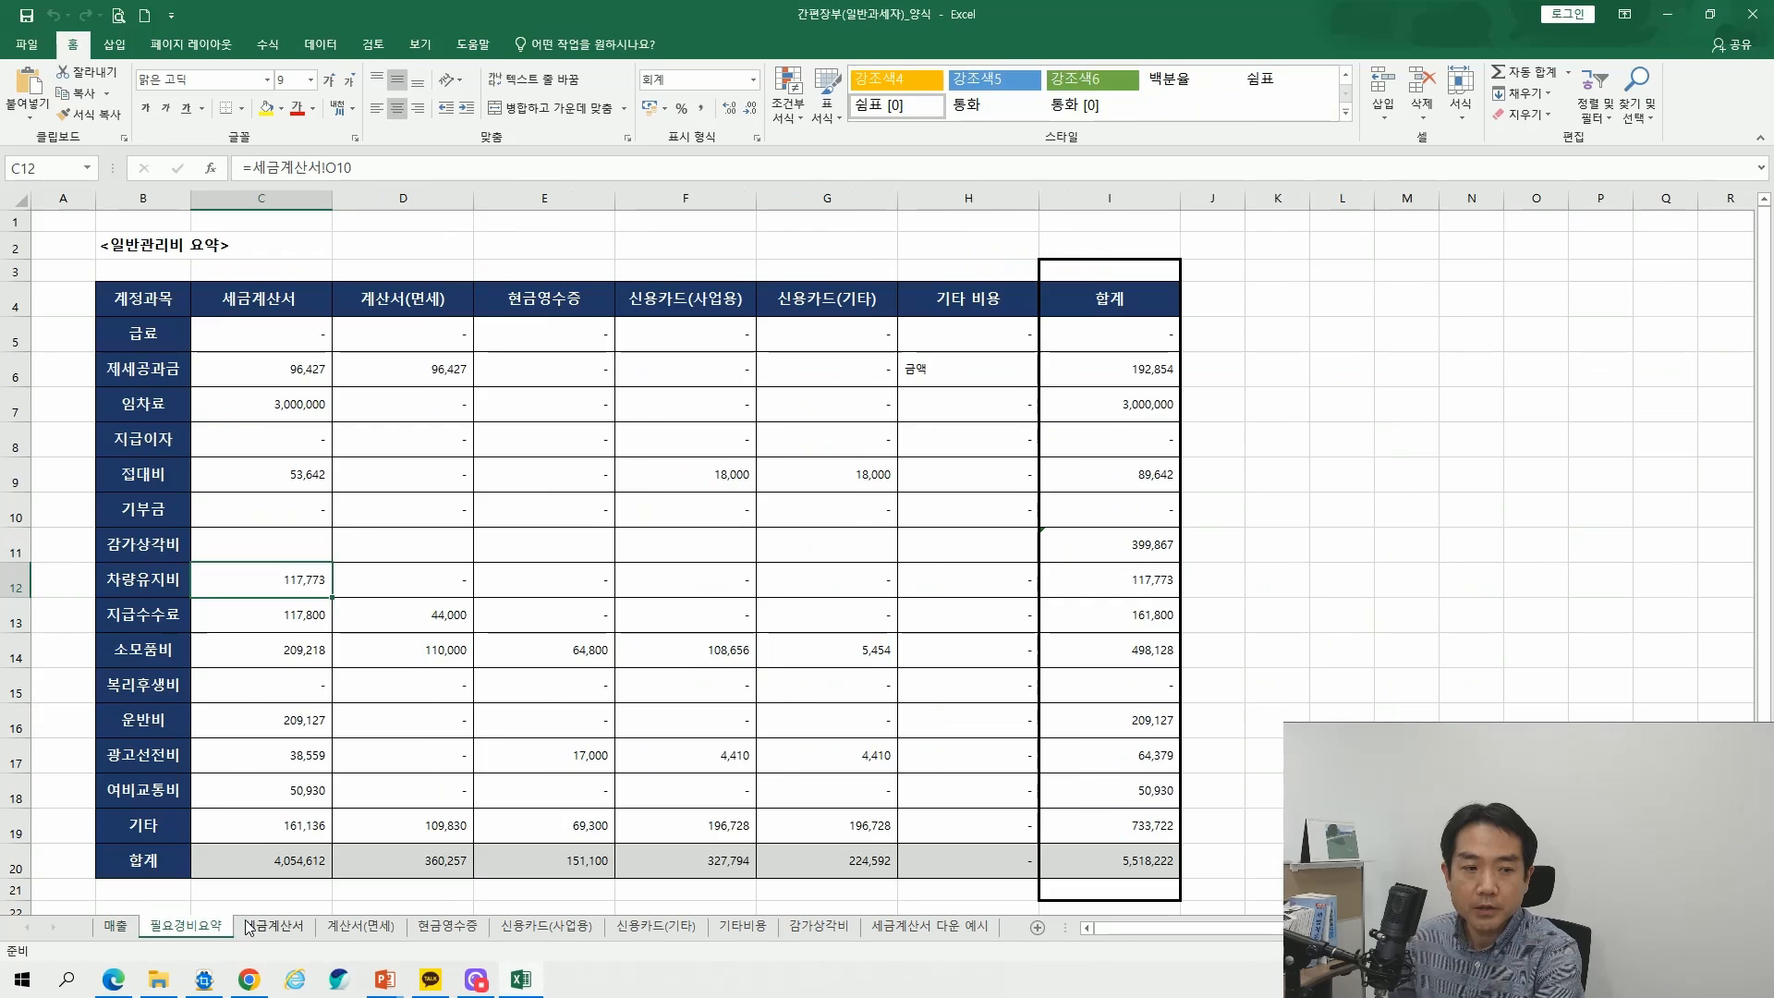
left_click(273, 926)
left_click(356, 925)
left_click(293, 927)
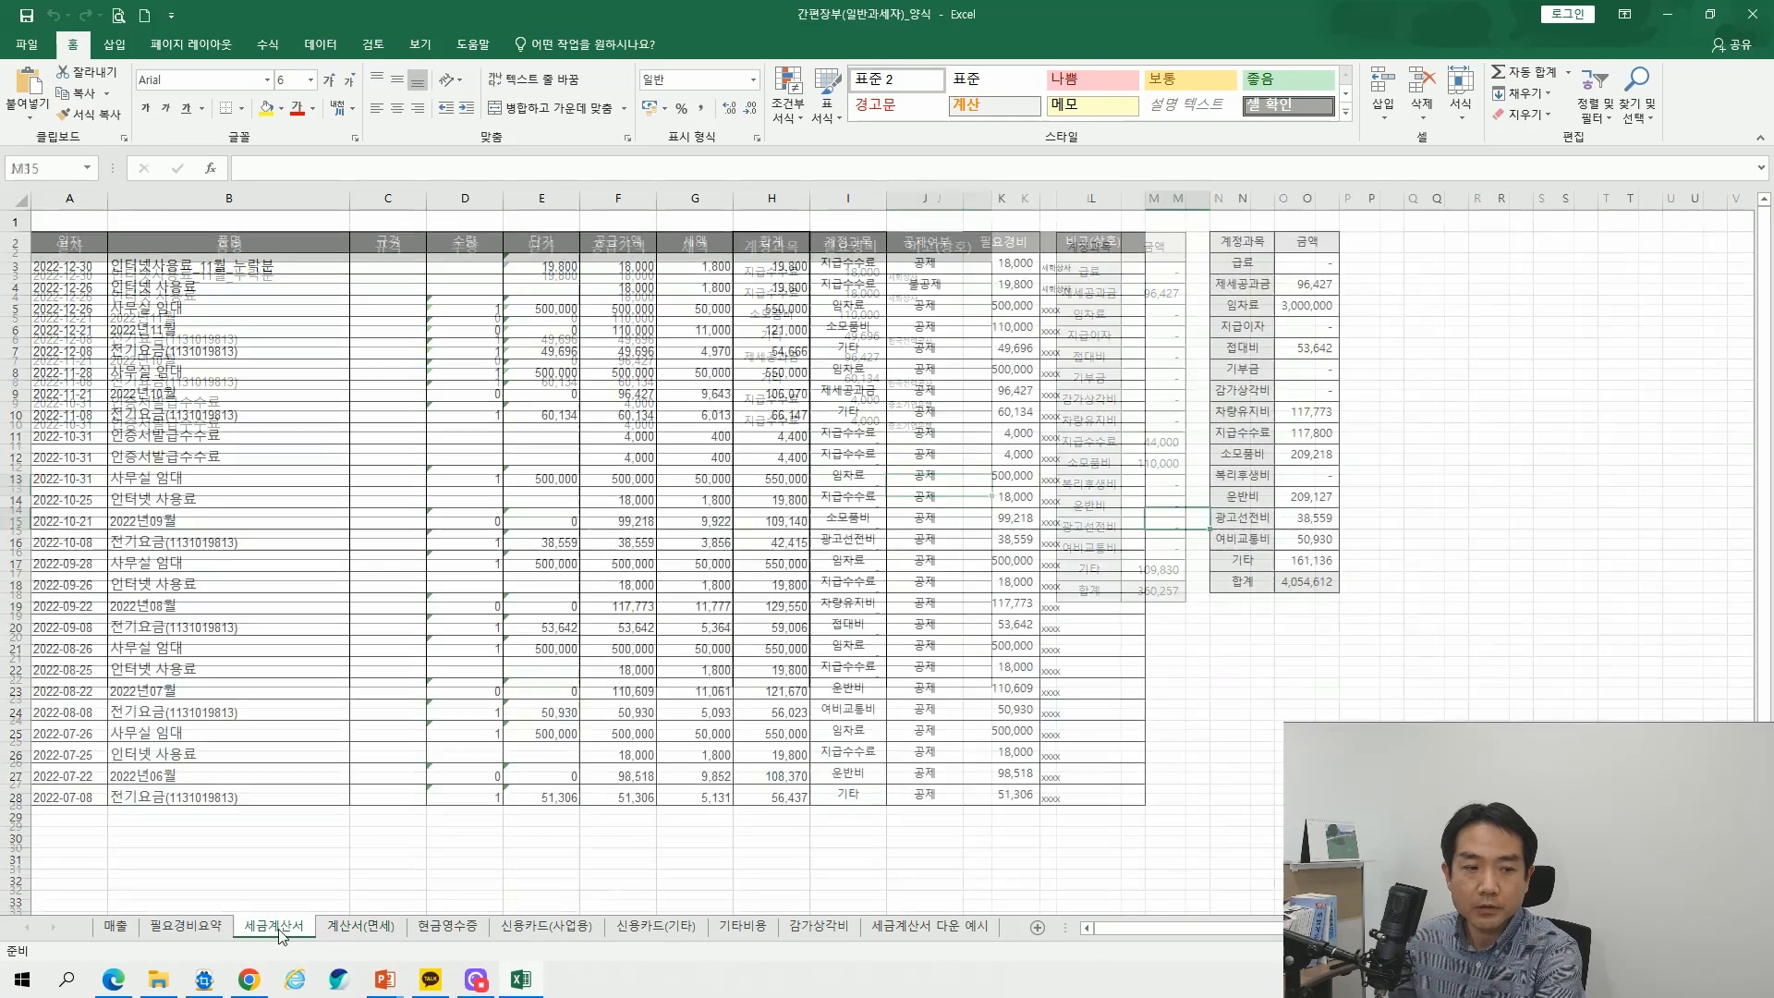
left_click(200, 932)
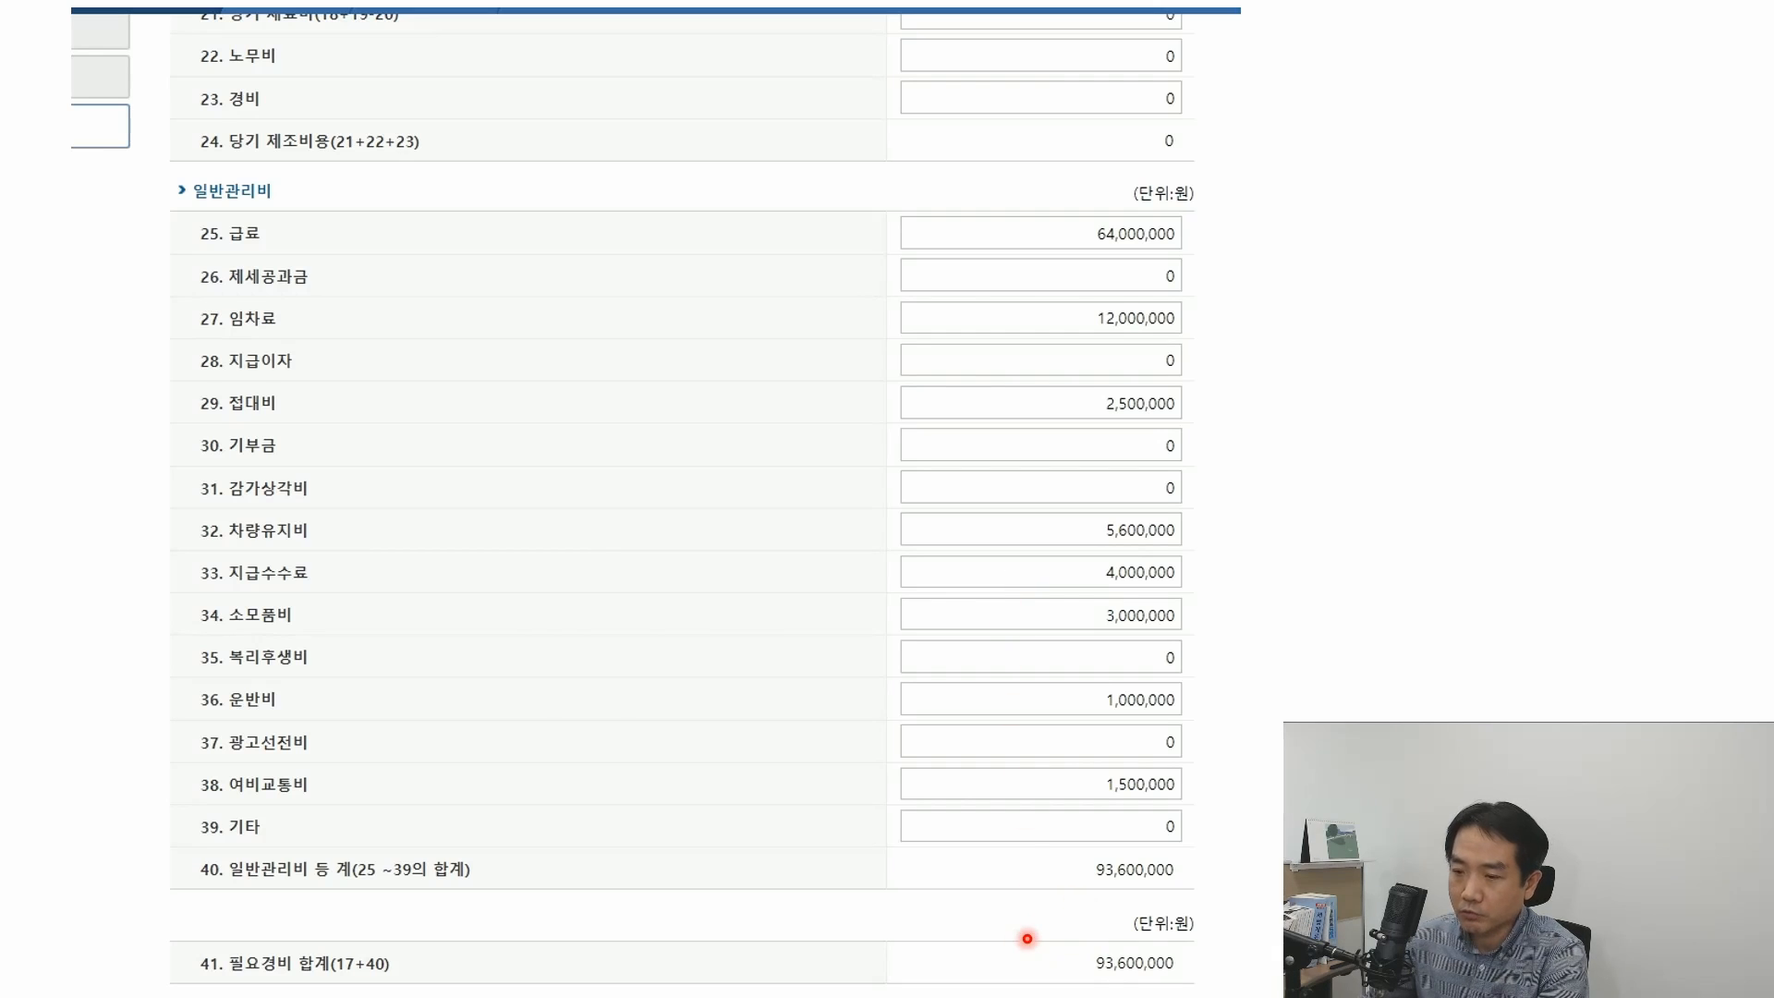
Step: Register the revenue and general administrative expenses on the simplified ledger statement and proceed through the income calculation sheet
scroll(1026, 939, "down", 3)
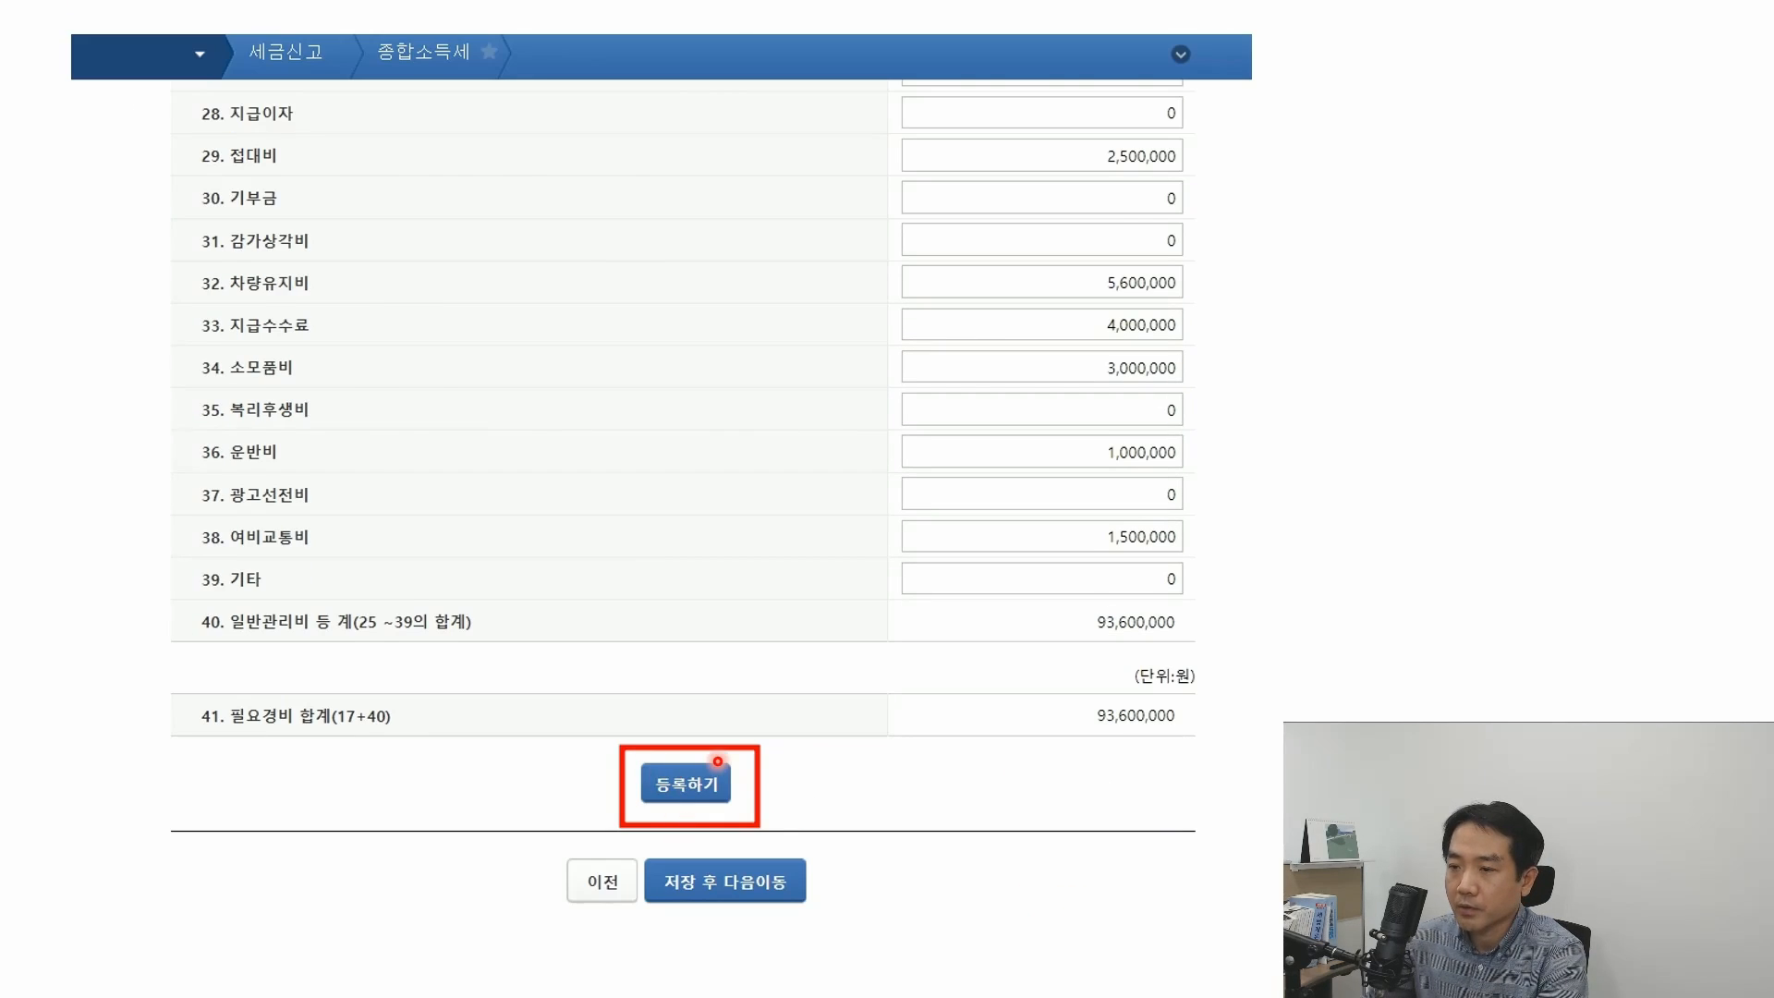
left_click(717, 762)
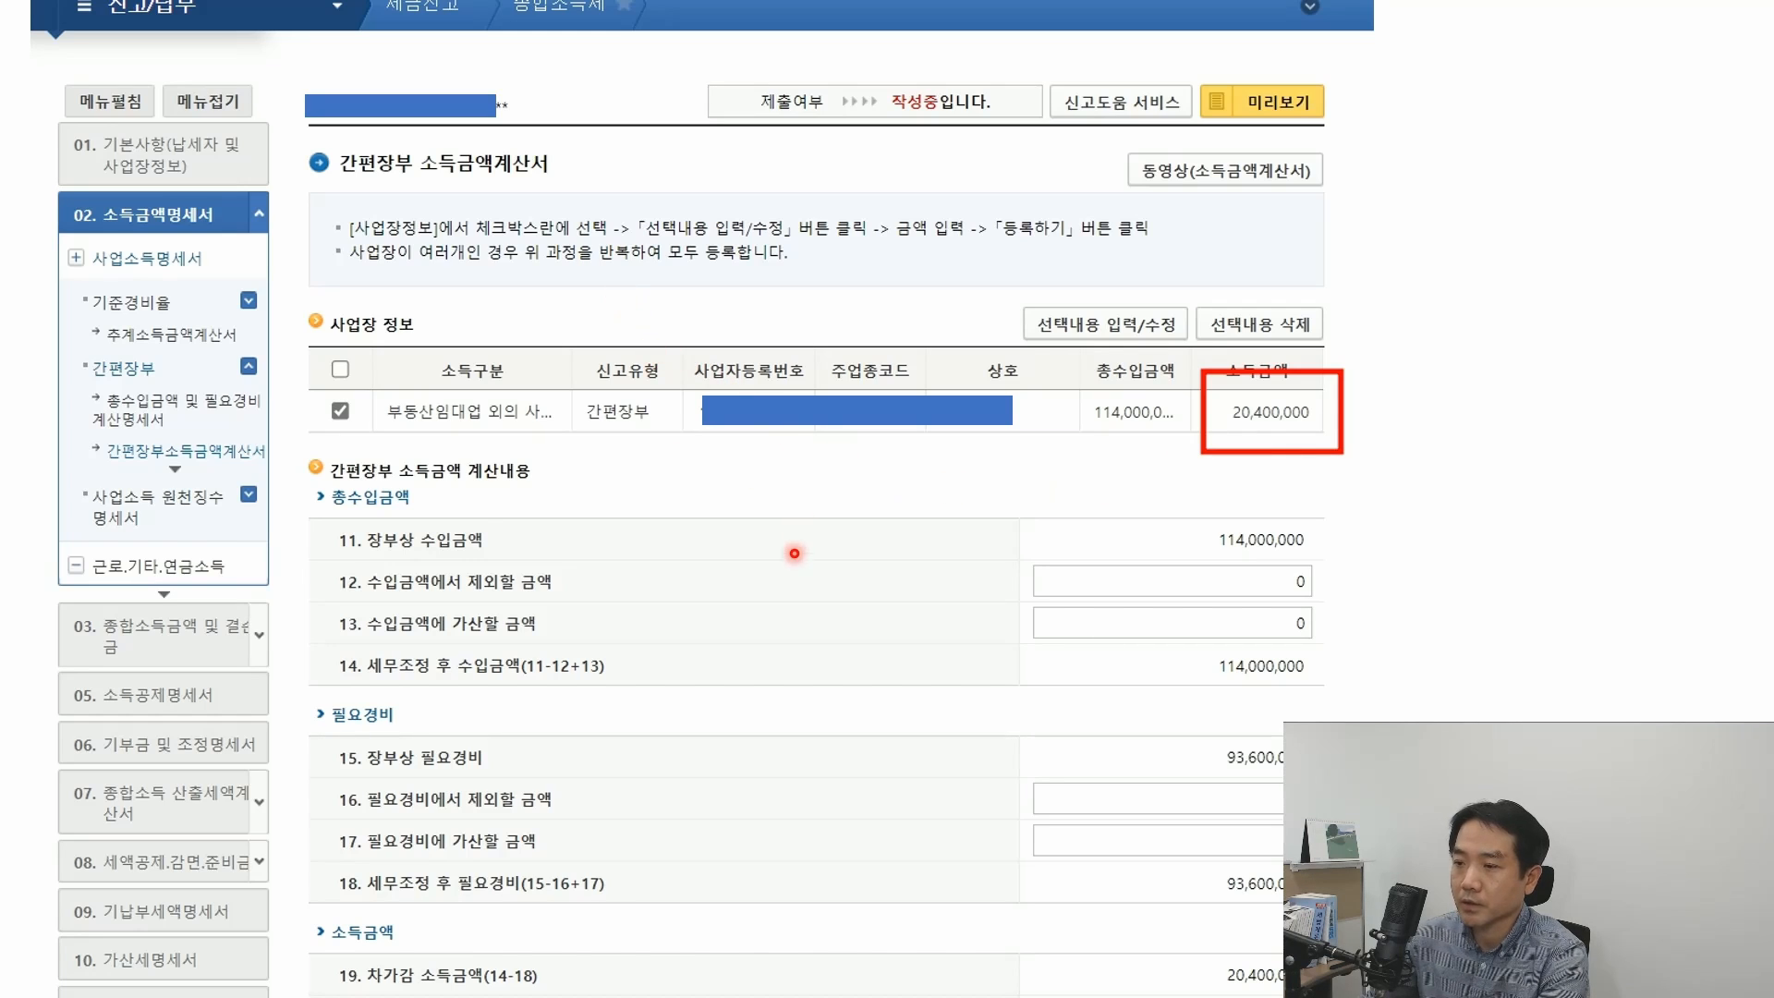
scroll(788, 543, "down", 4)
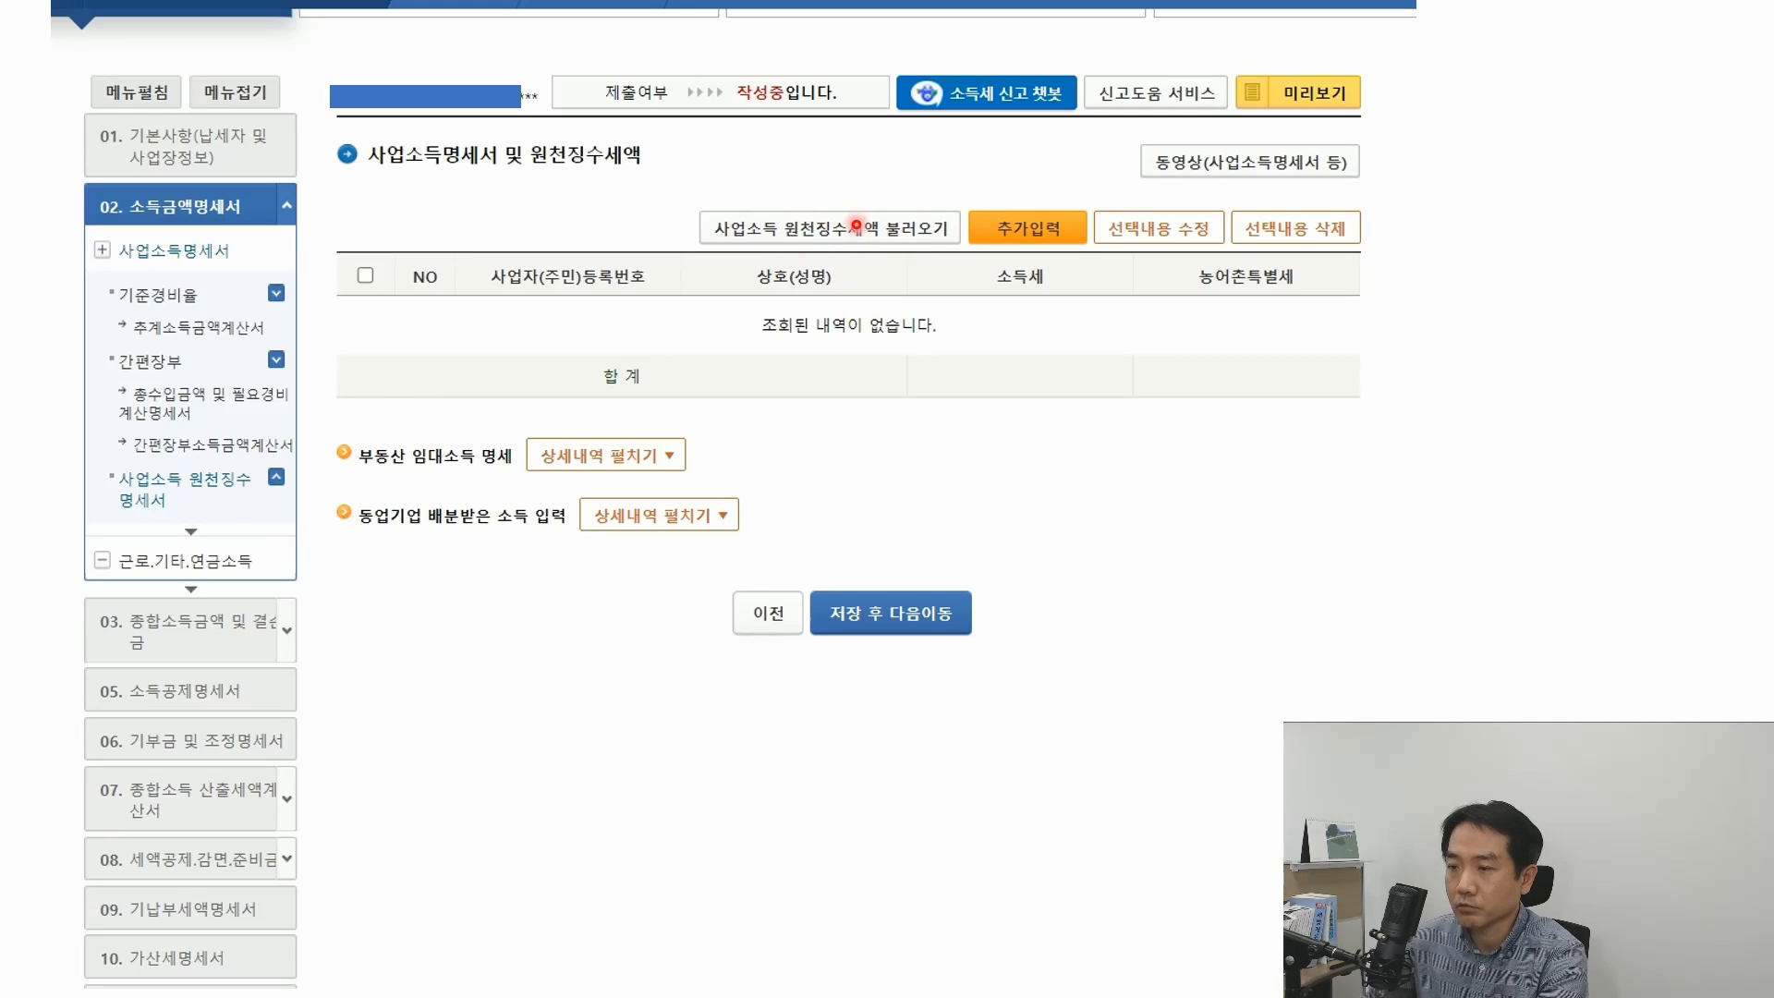
Step: Load the four 2022 business income withholding tax records into the statement and save it
left_click(831, 228)
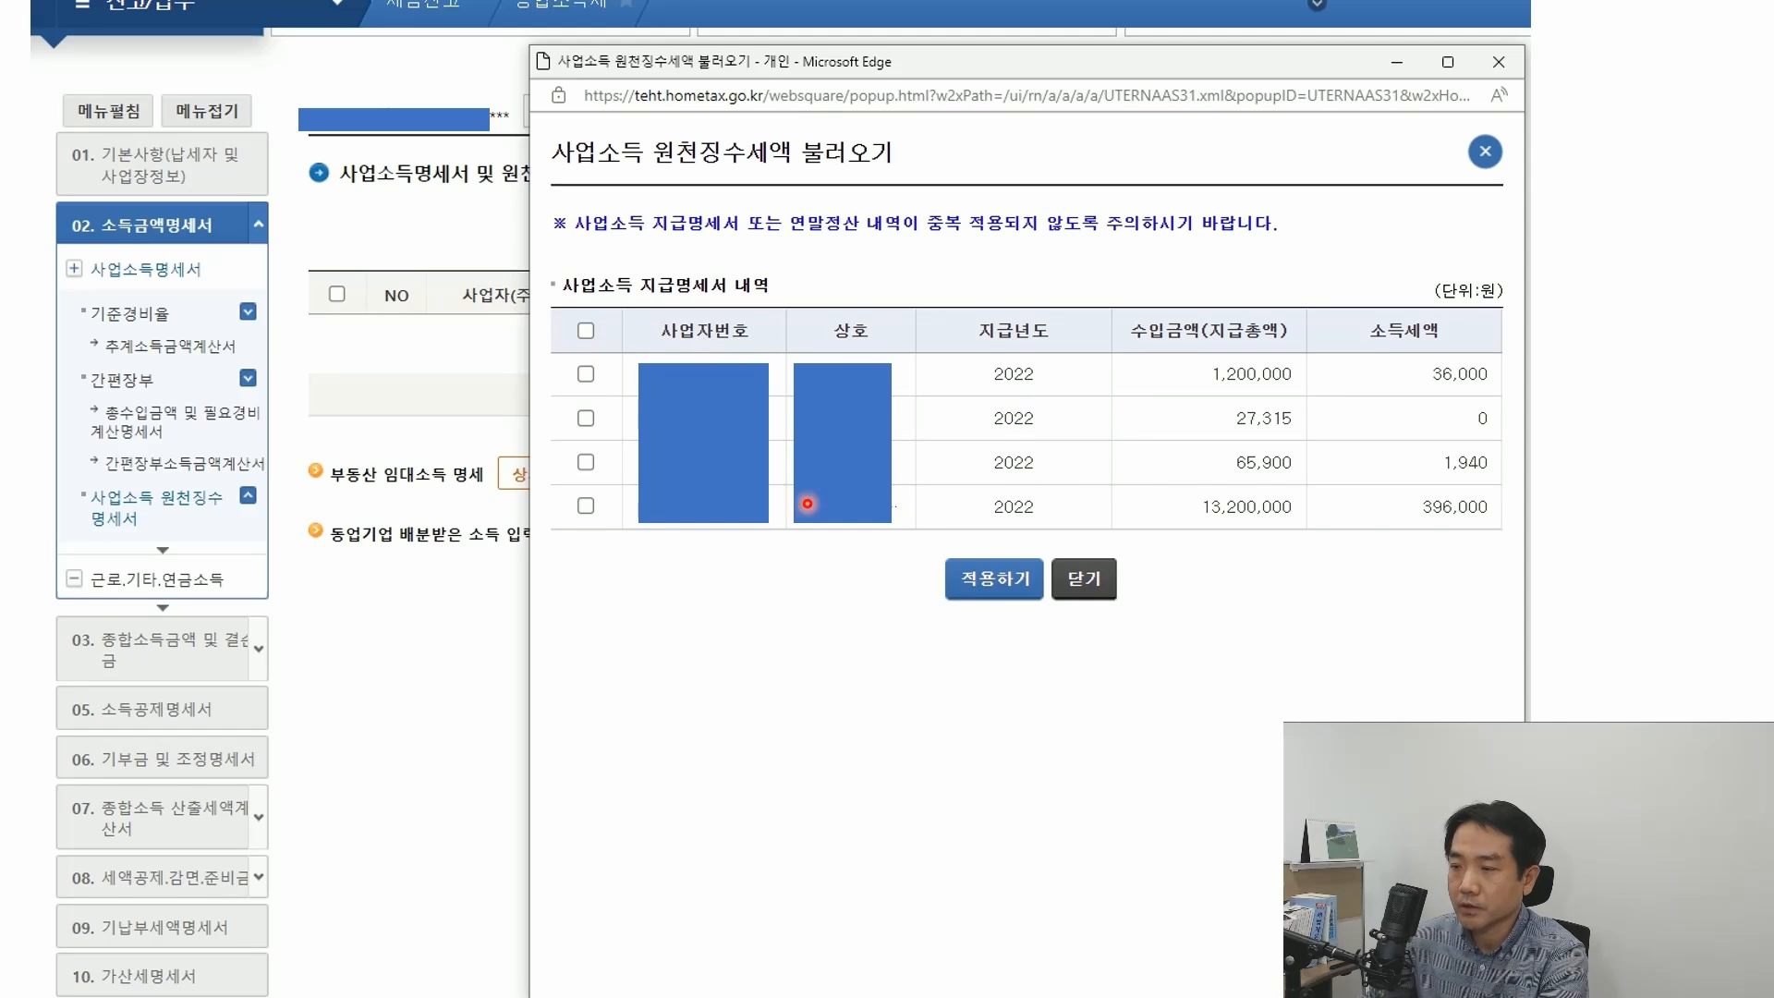
left_click(996, 592)
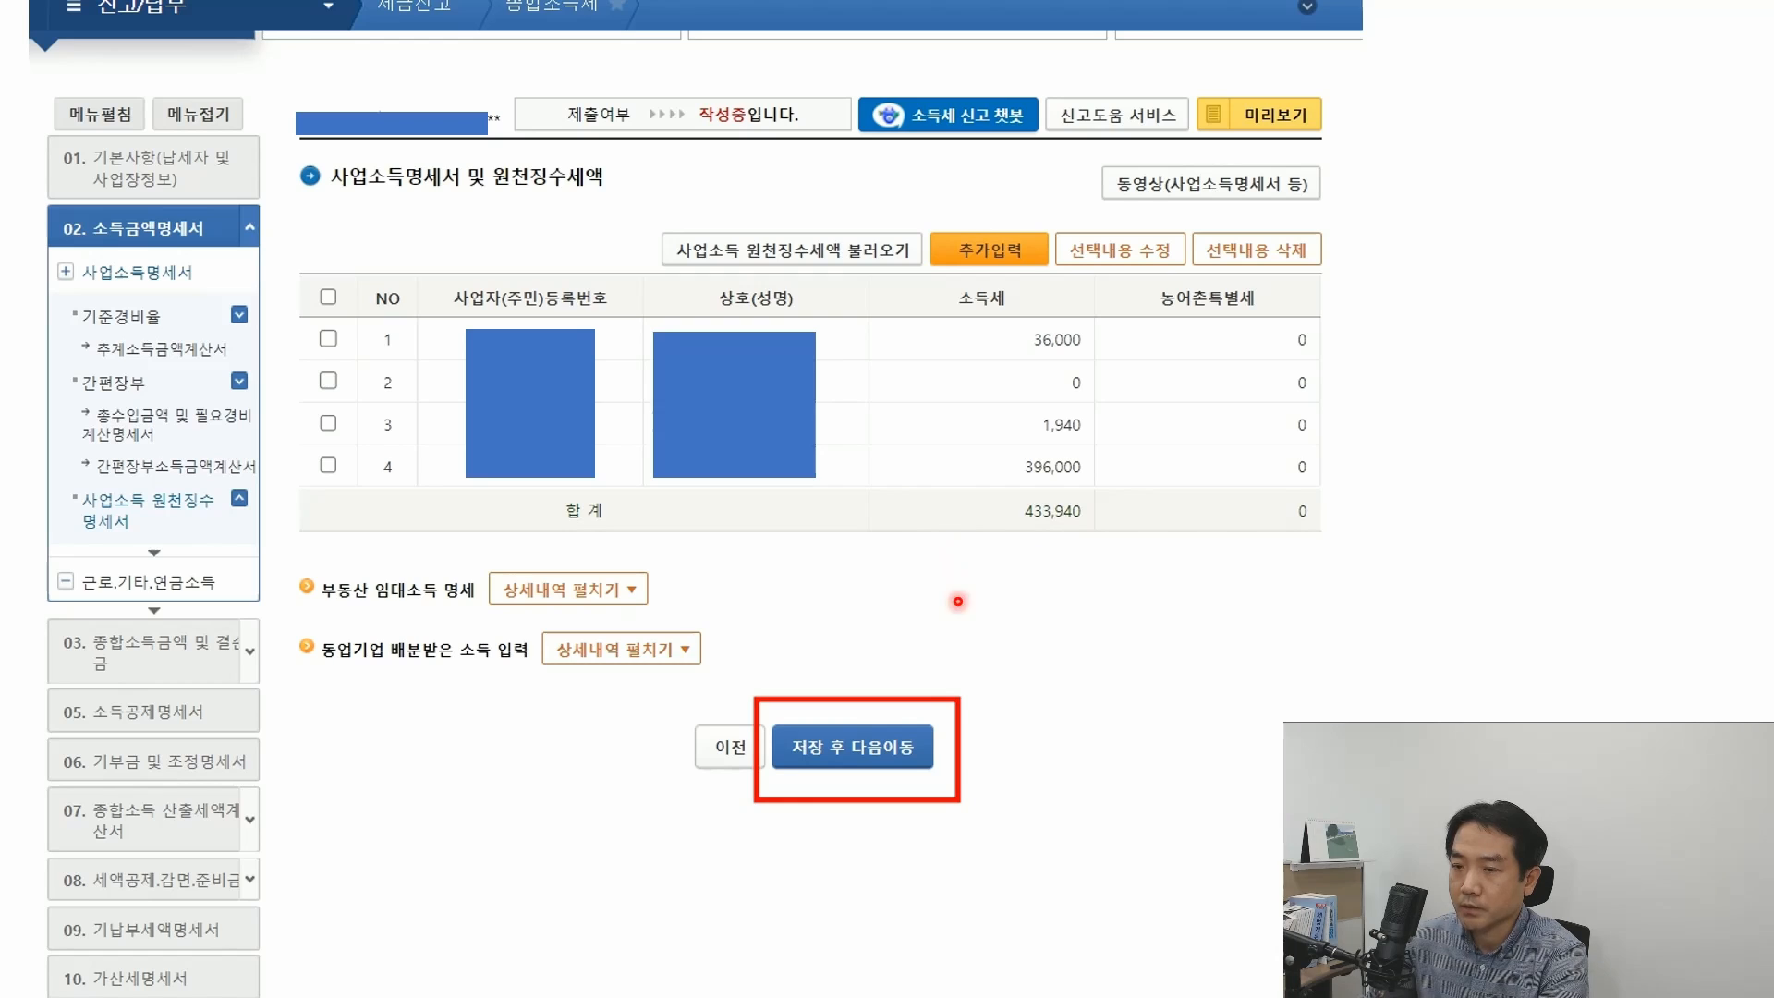
left_click(862, 743)
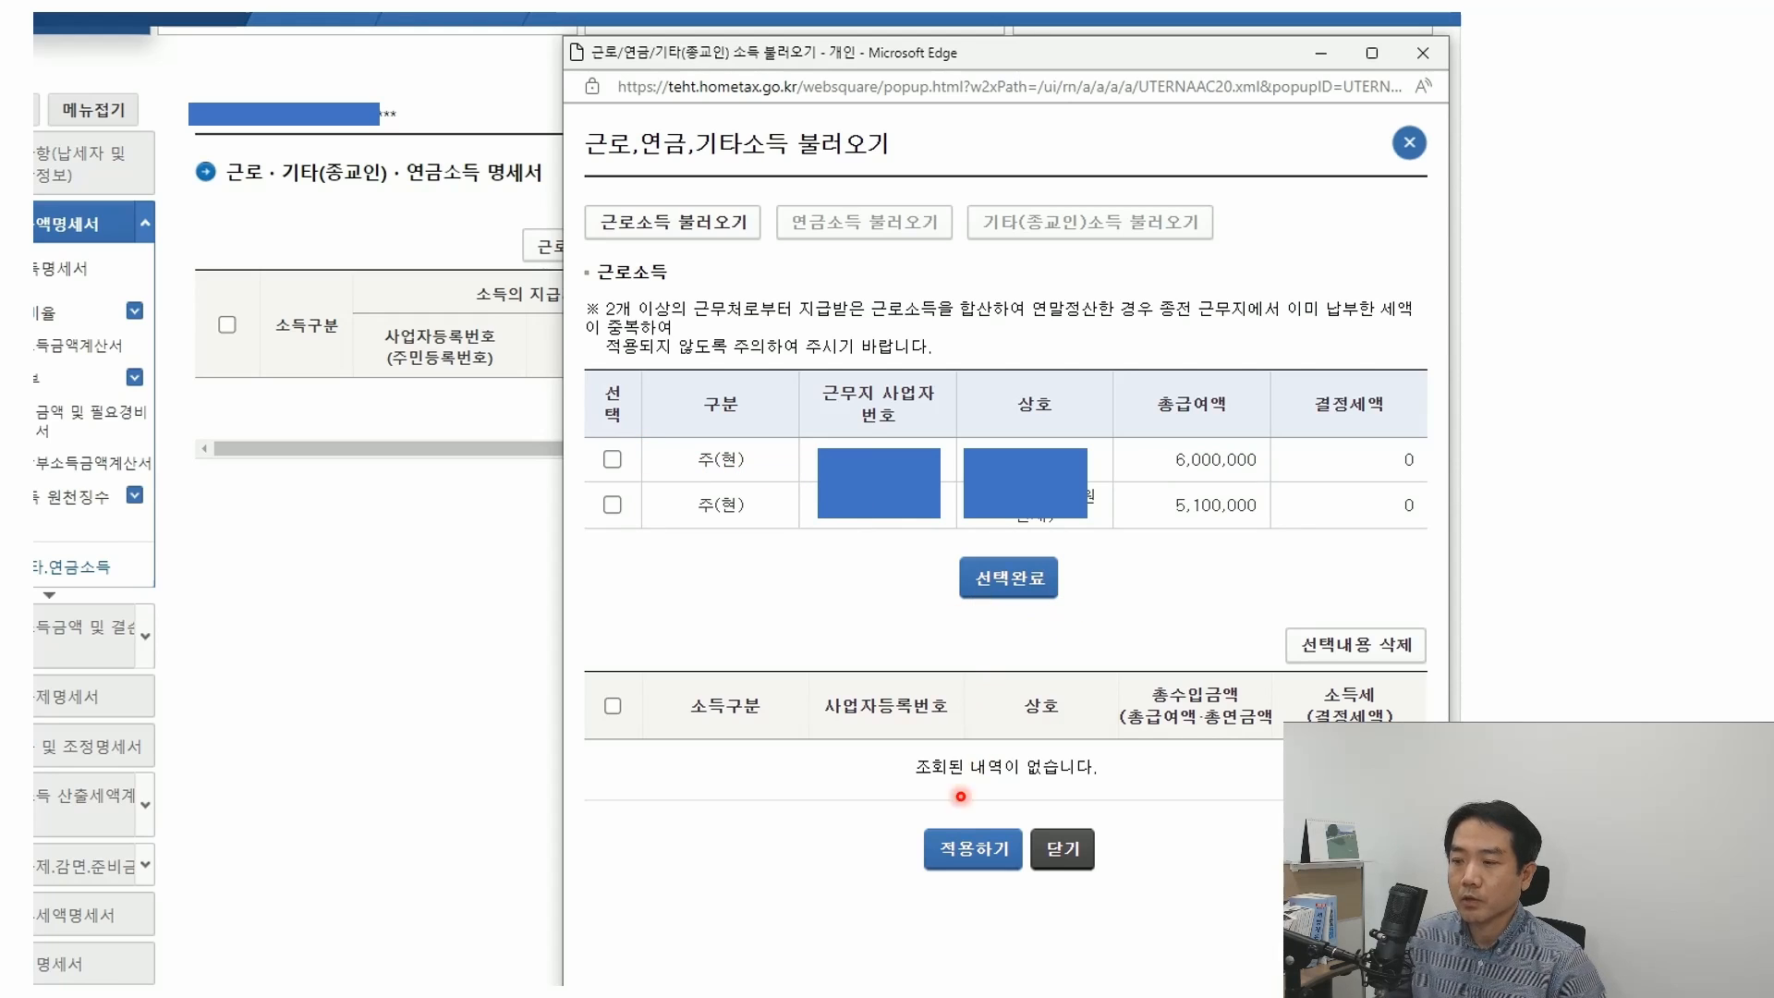
Step: Apply the earned income records of 6,000,000 and 5,100,000 won, save the statement, and go through the loss deduction statement
left_click(949, 845)
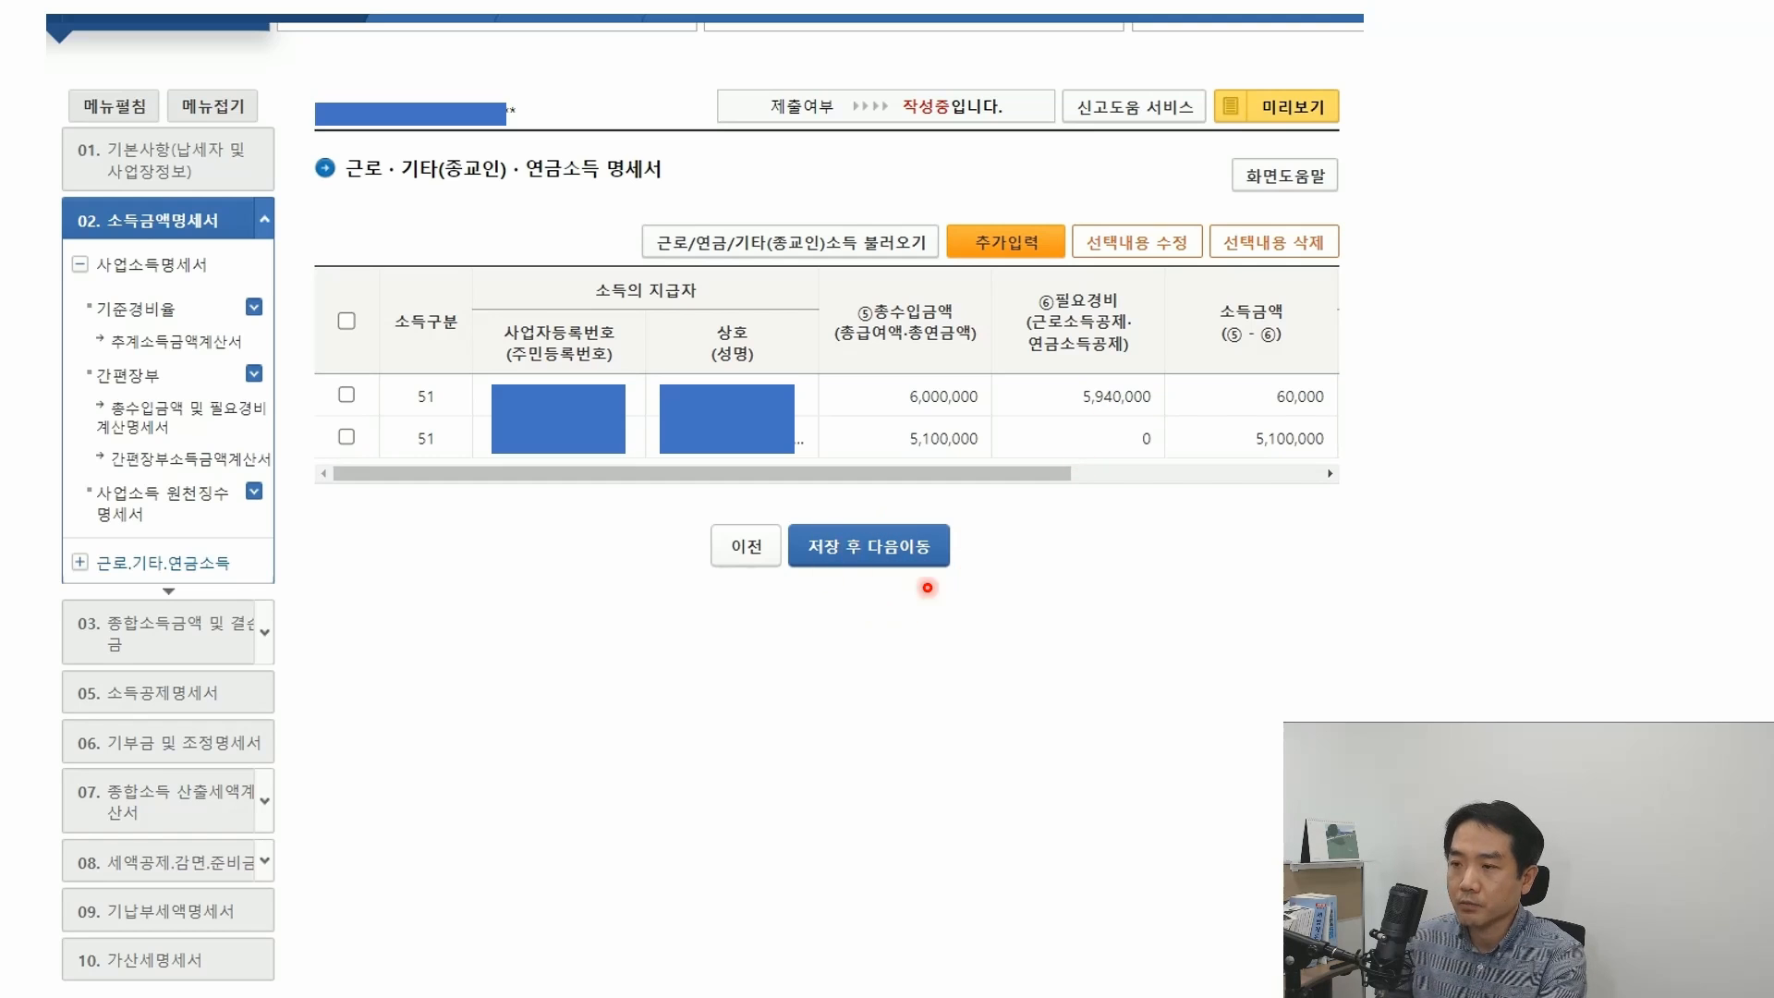
left_click(841, 552)
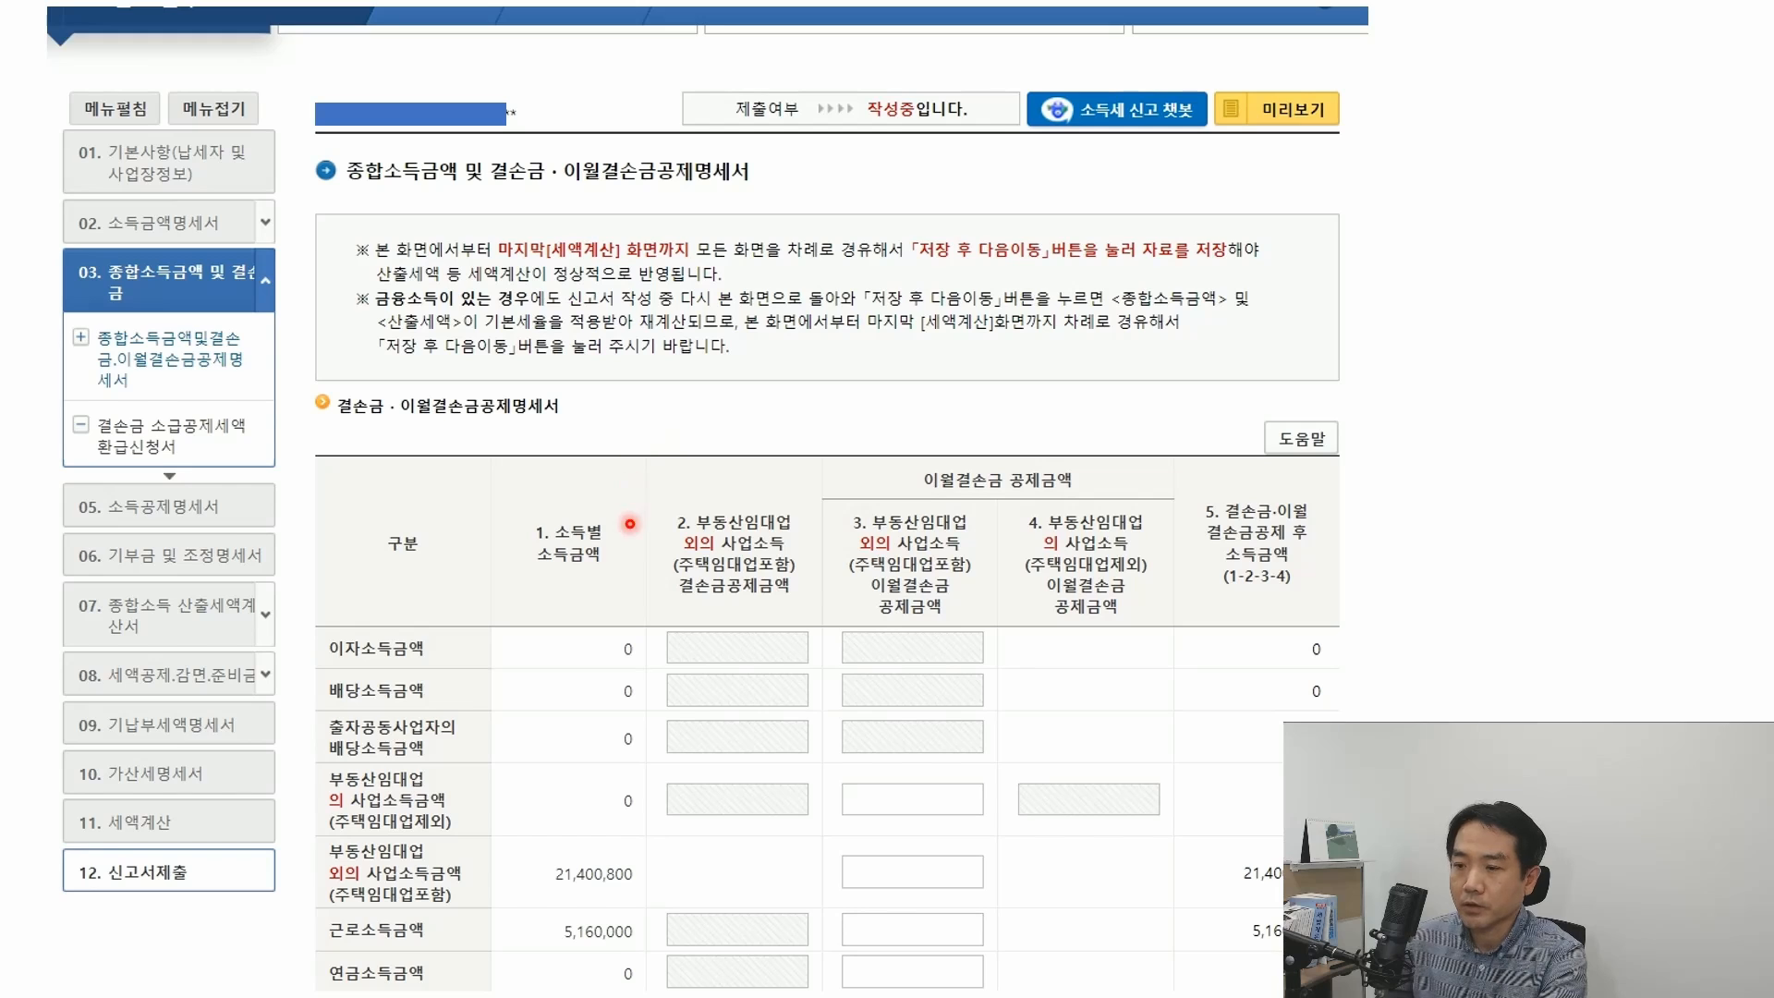
scroll(665, 787, "down", 5)
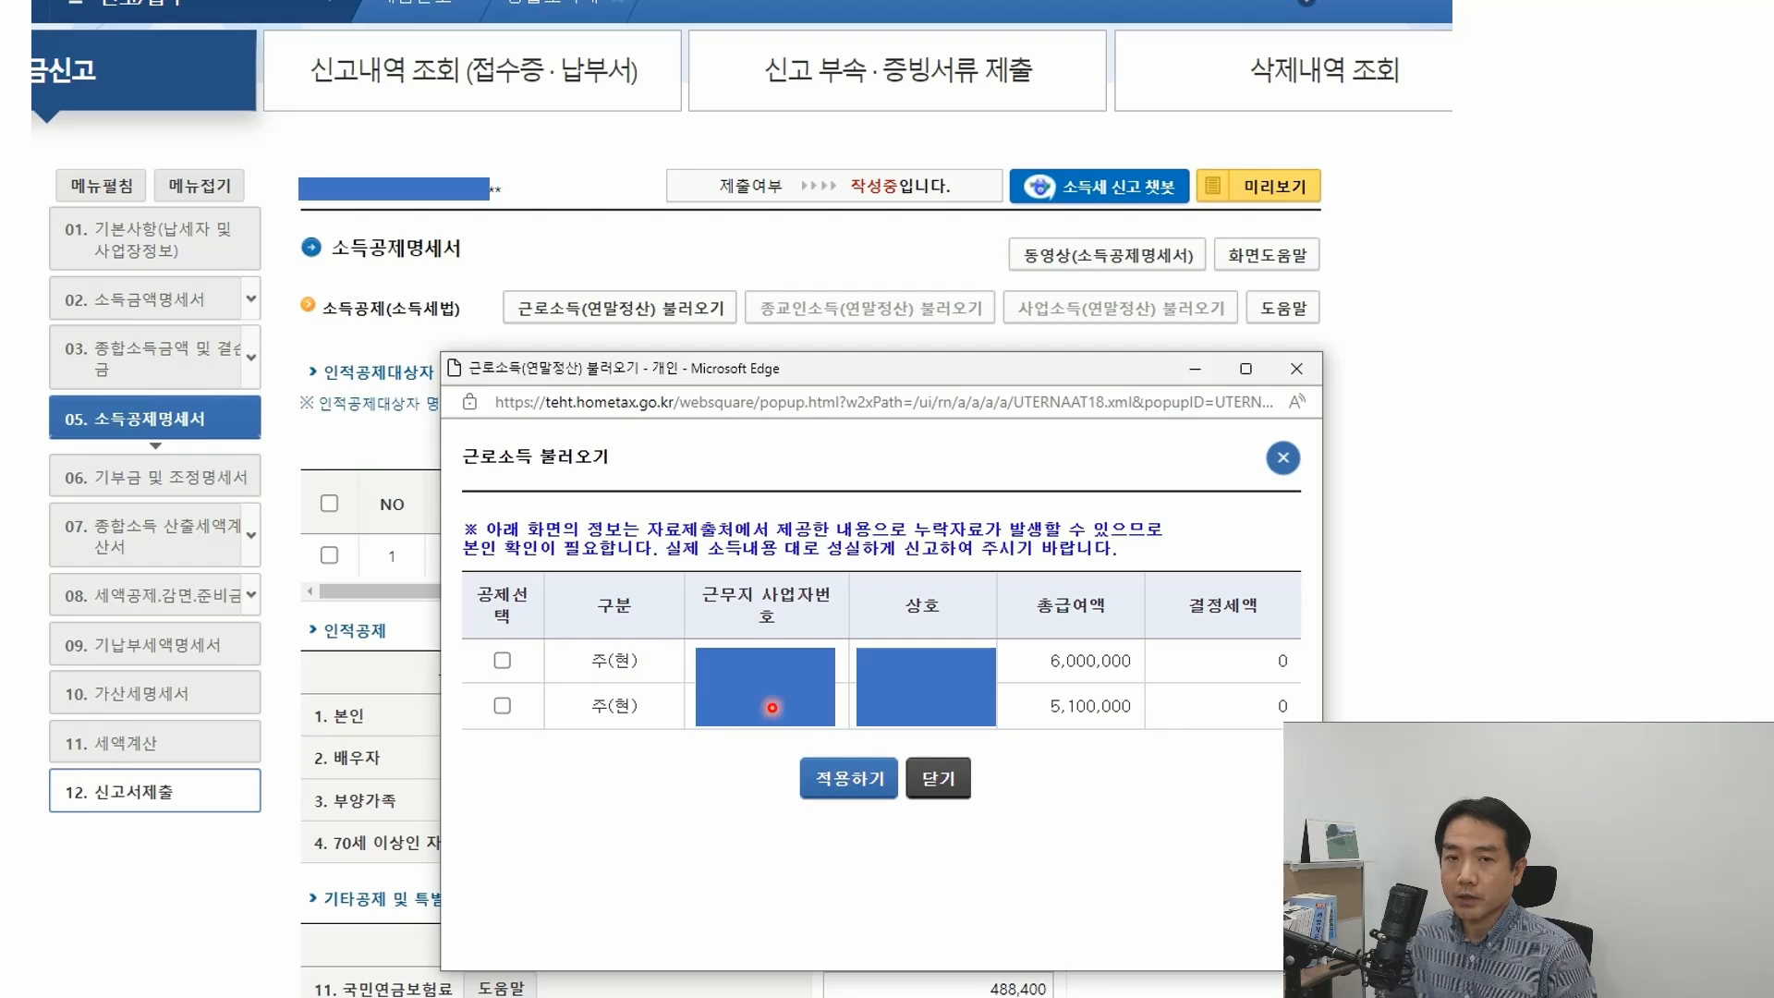
Step: Add the spouse, two lineal descendants and a lineal relative aged 70 or over to the personal deduction list
key("Right")
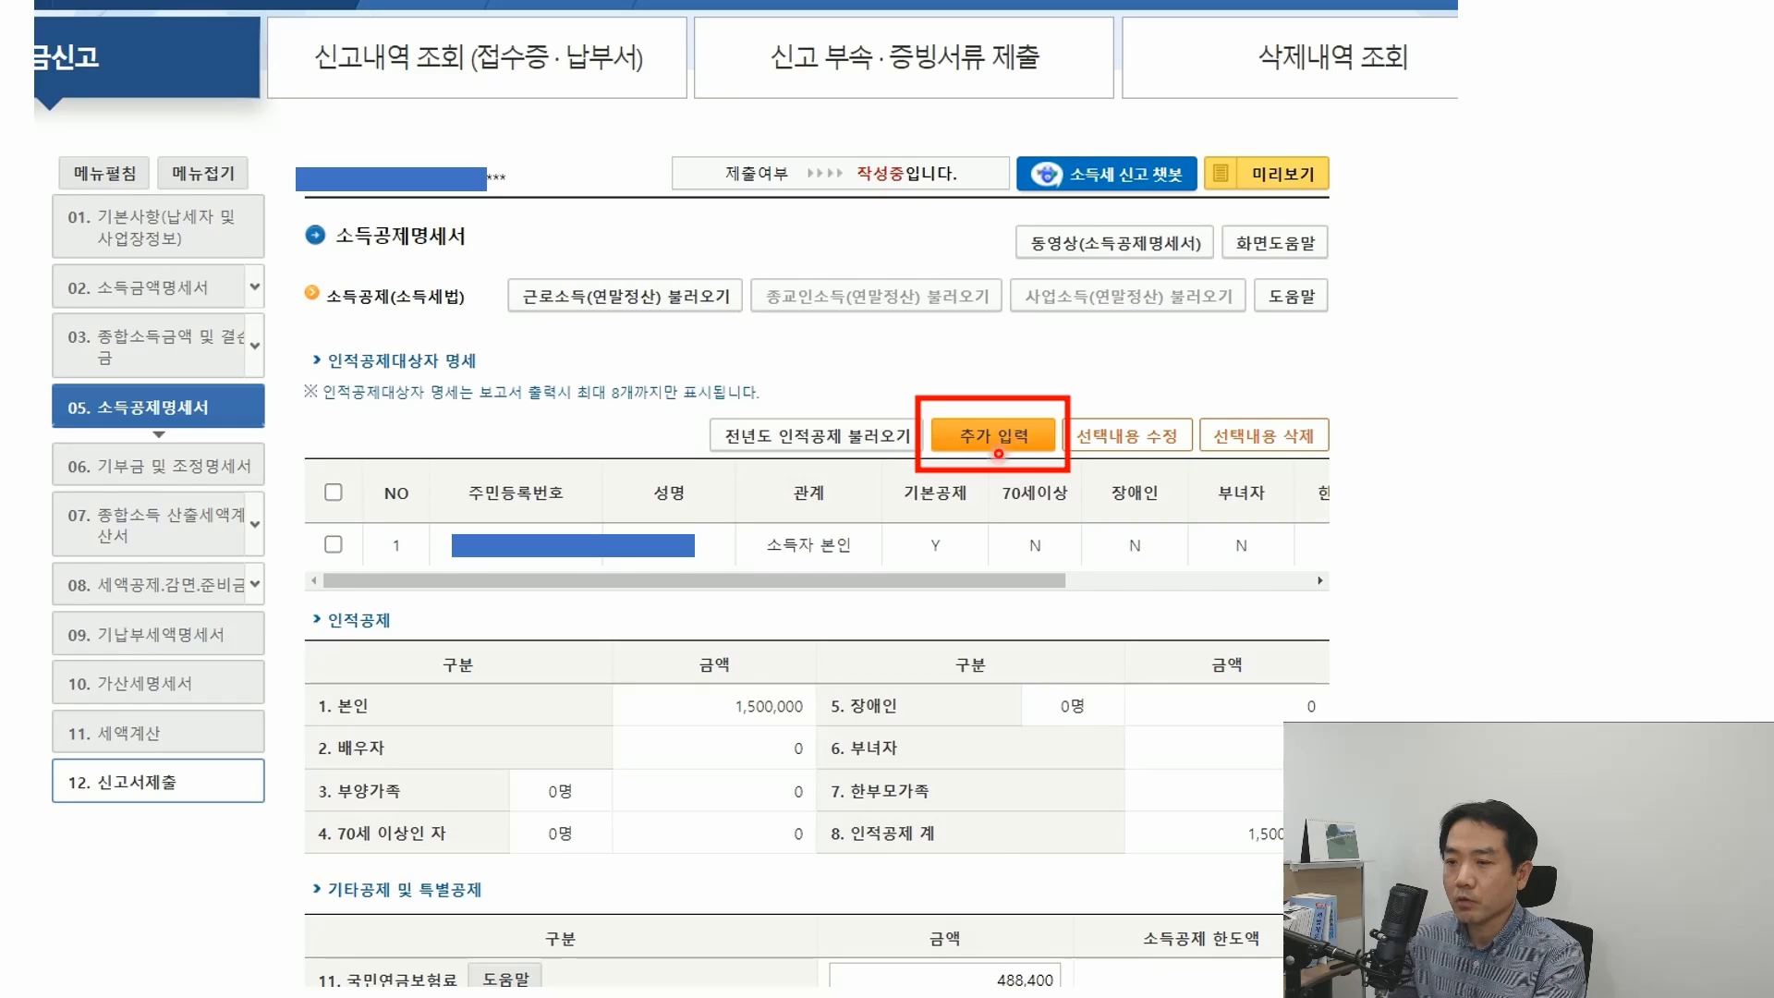
left_click(998, 450)
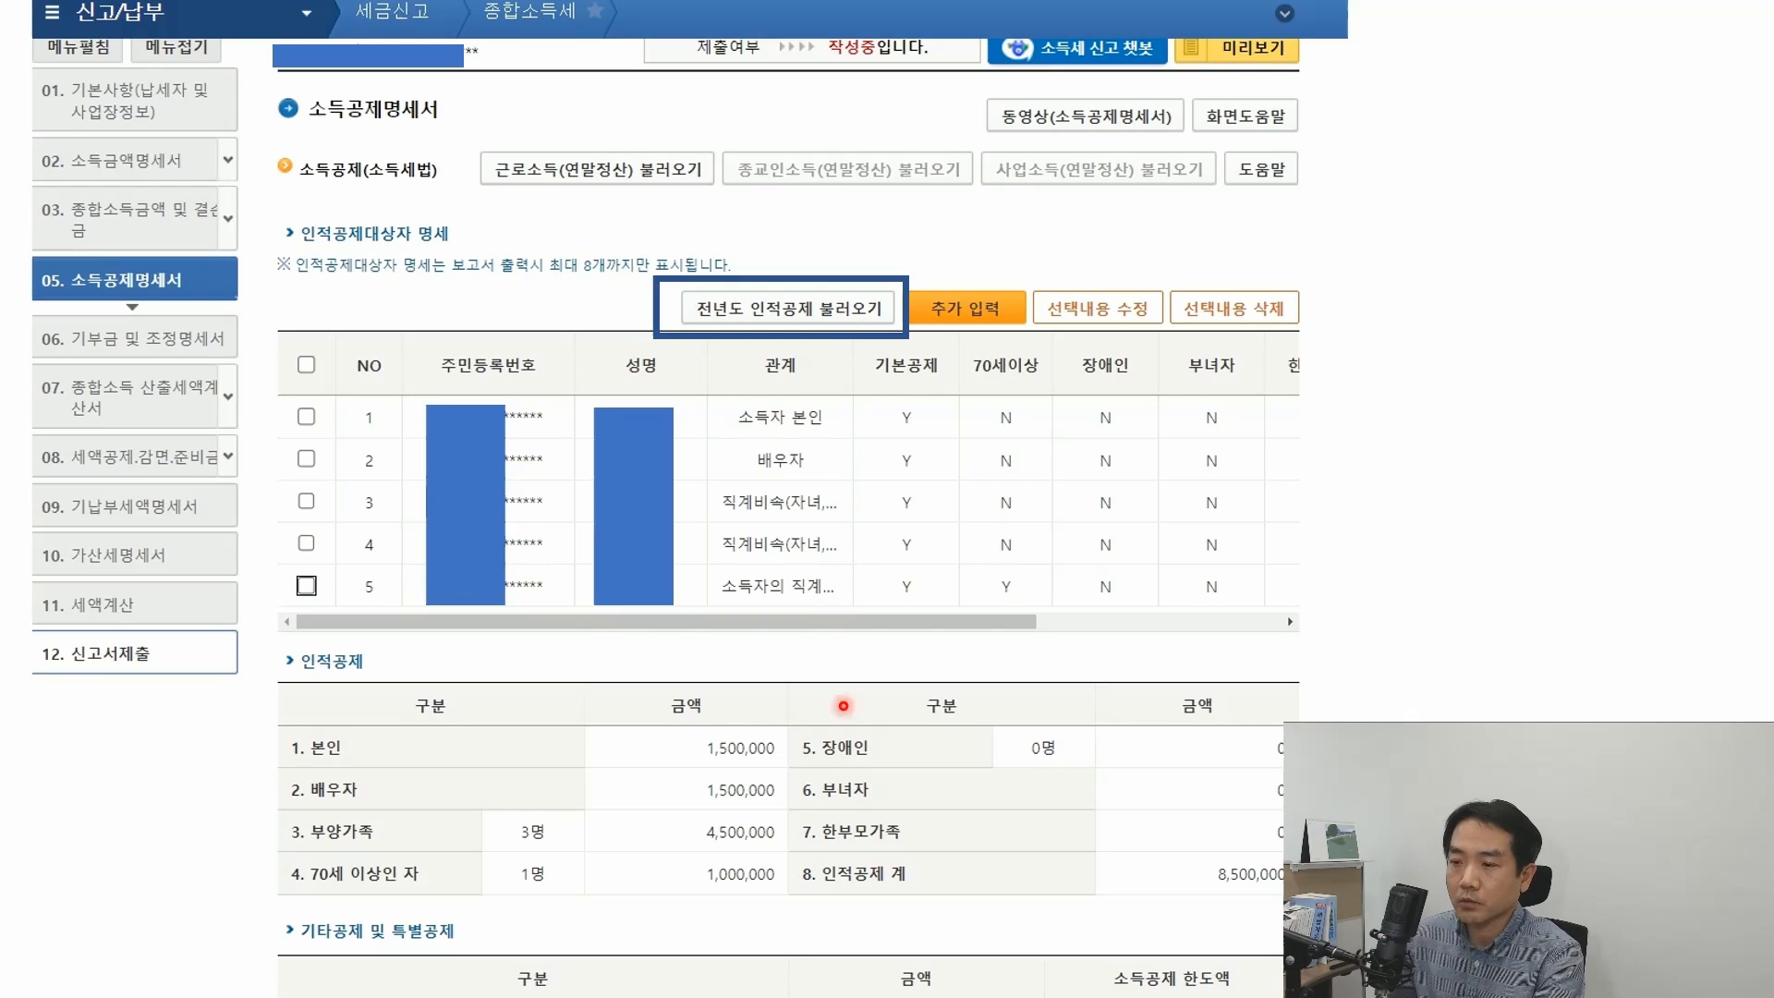
Step: Load the year-end simplification data for the special insurance premium deduction and save the income deduction statement
scroll(889, 788, "down", 8)
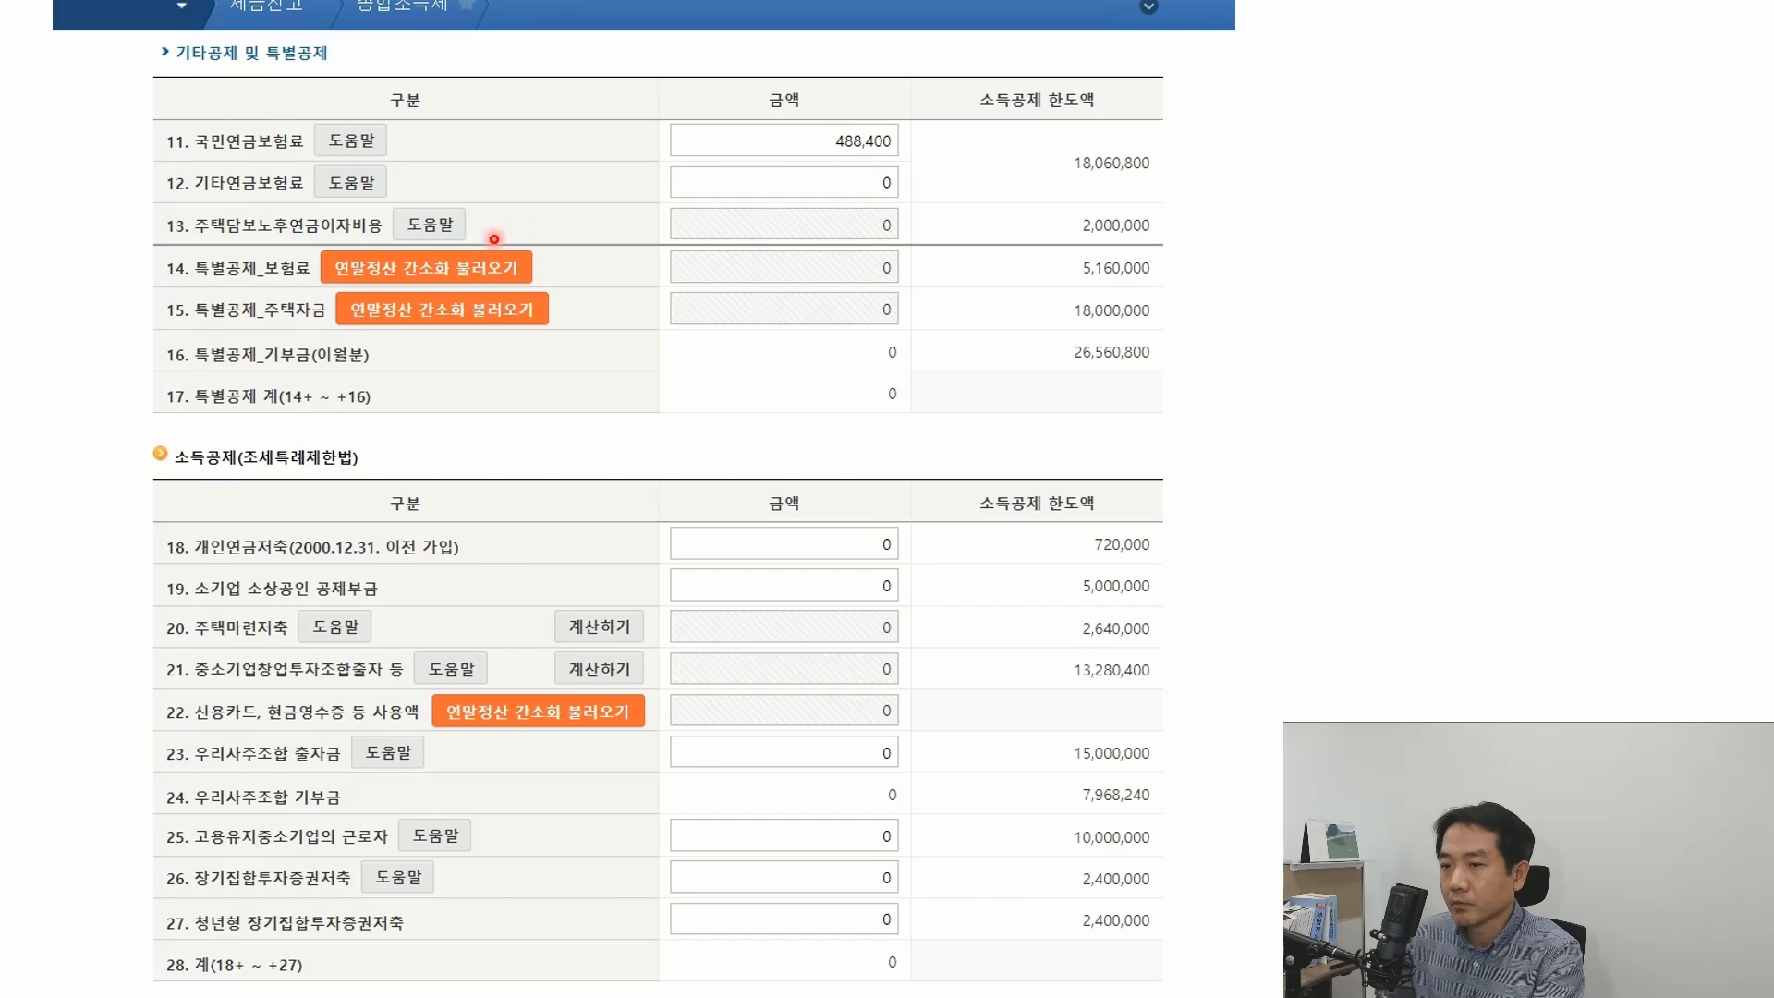
left_click(434, 274)
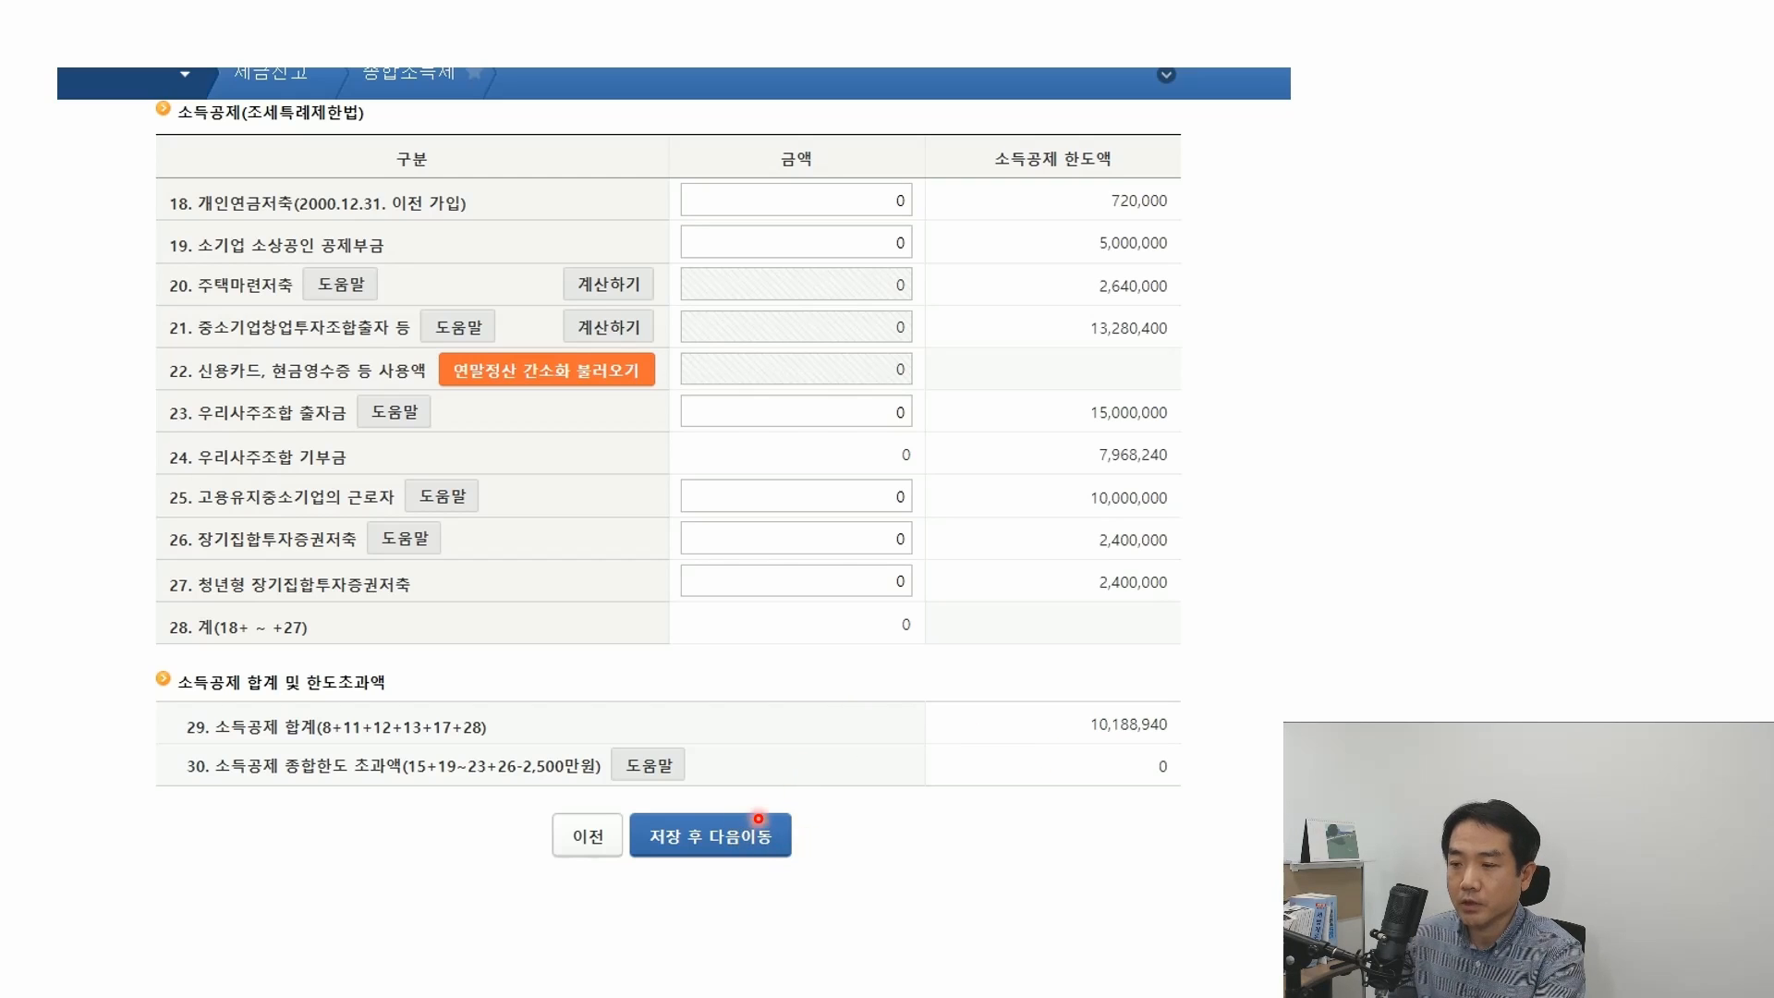
left_click(750, 815)
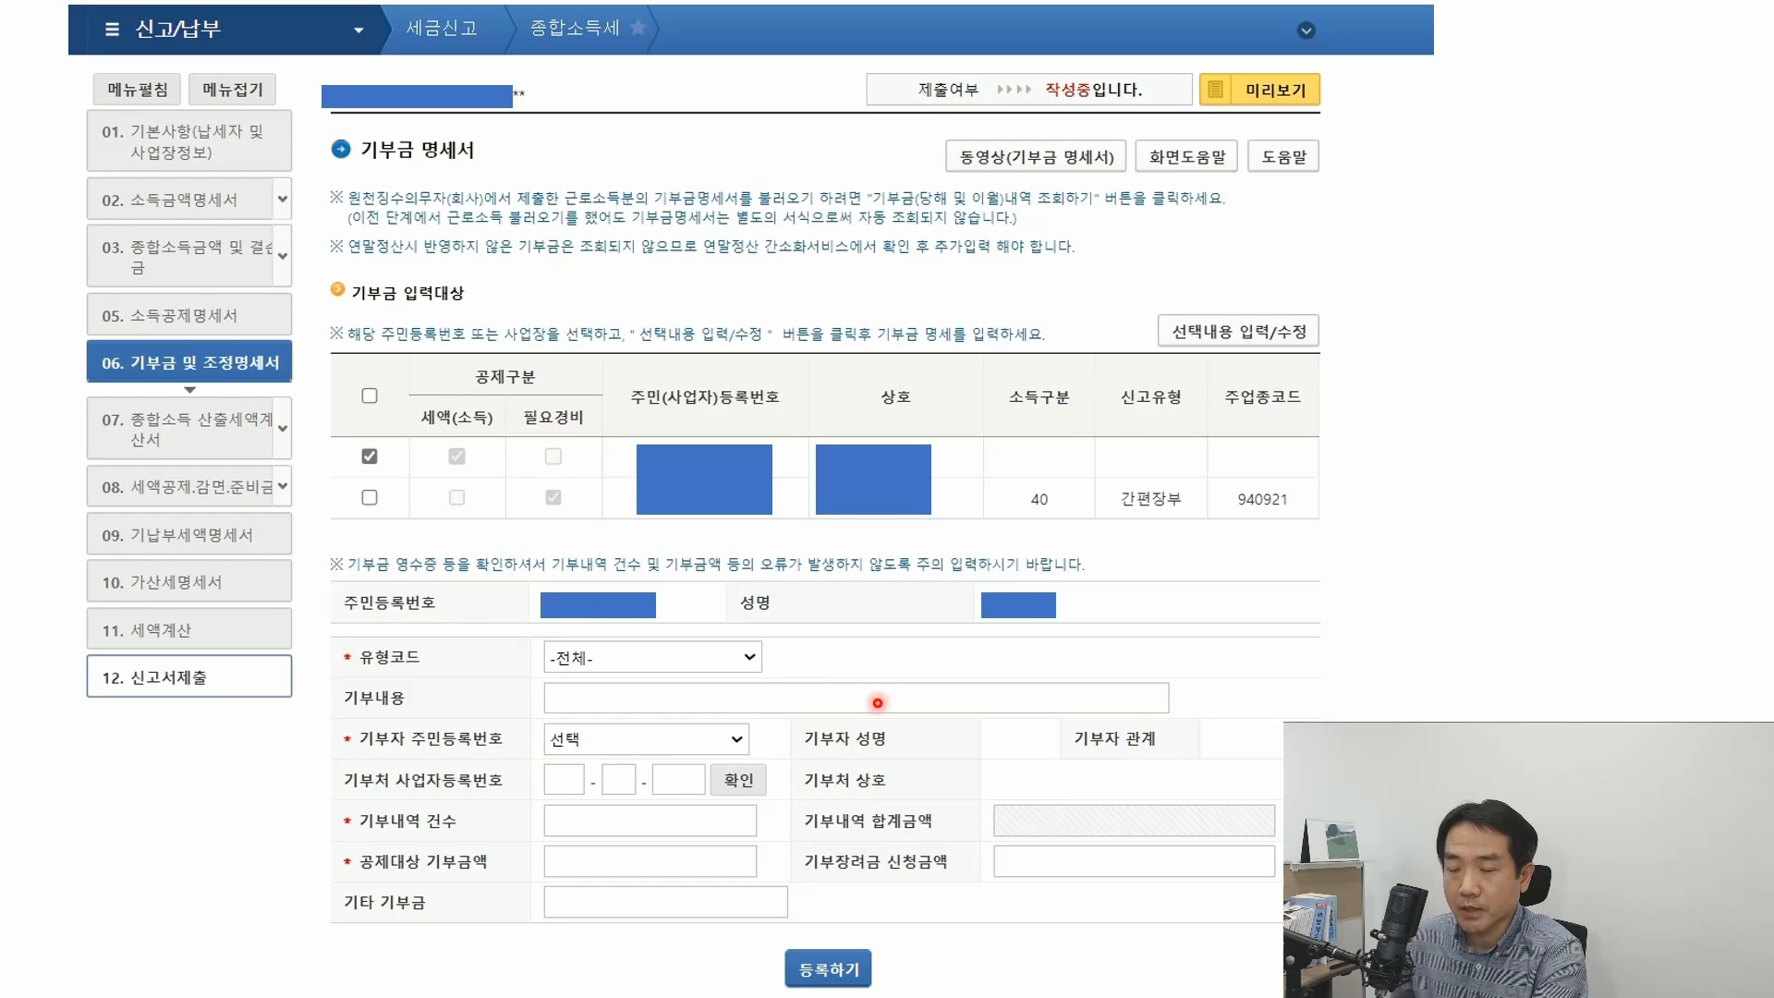
Step: Open the donation adjustment statement (기부금 조정명세서) from the totals by donation type
scroll(877, 703, "down", 8)
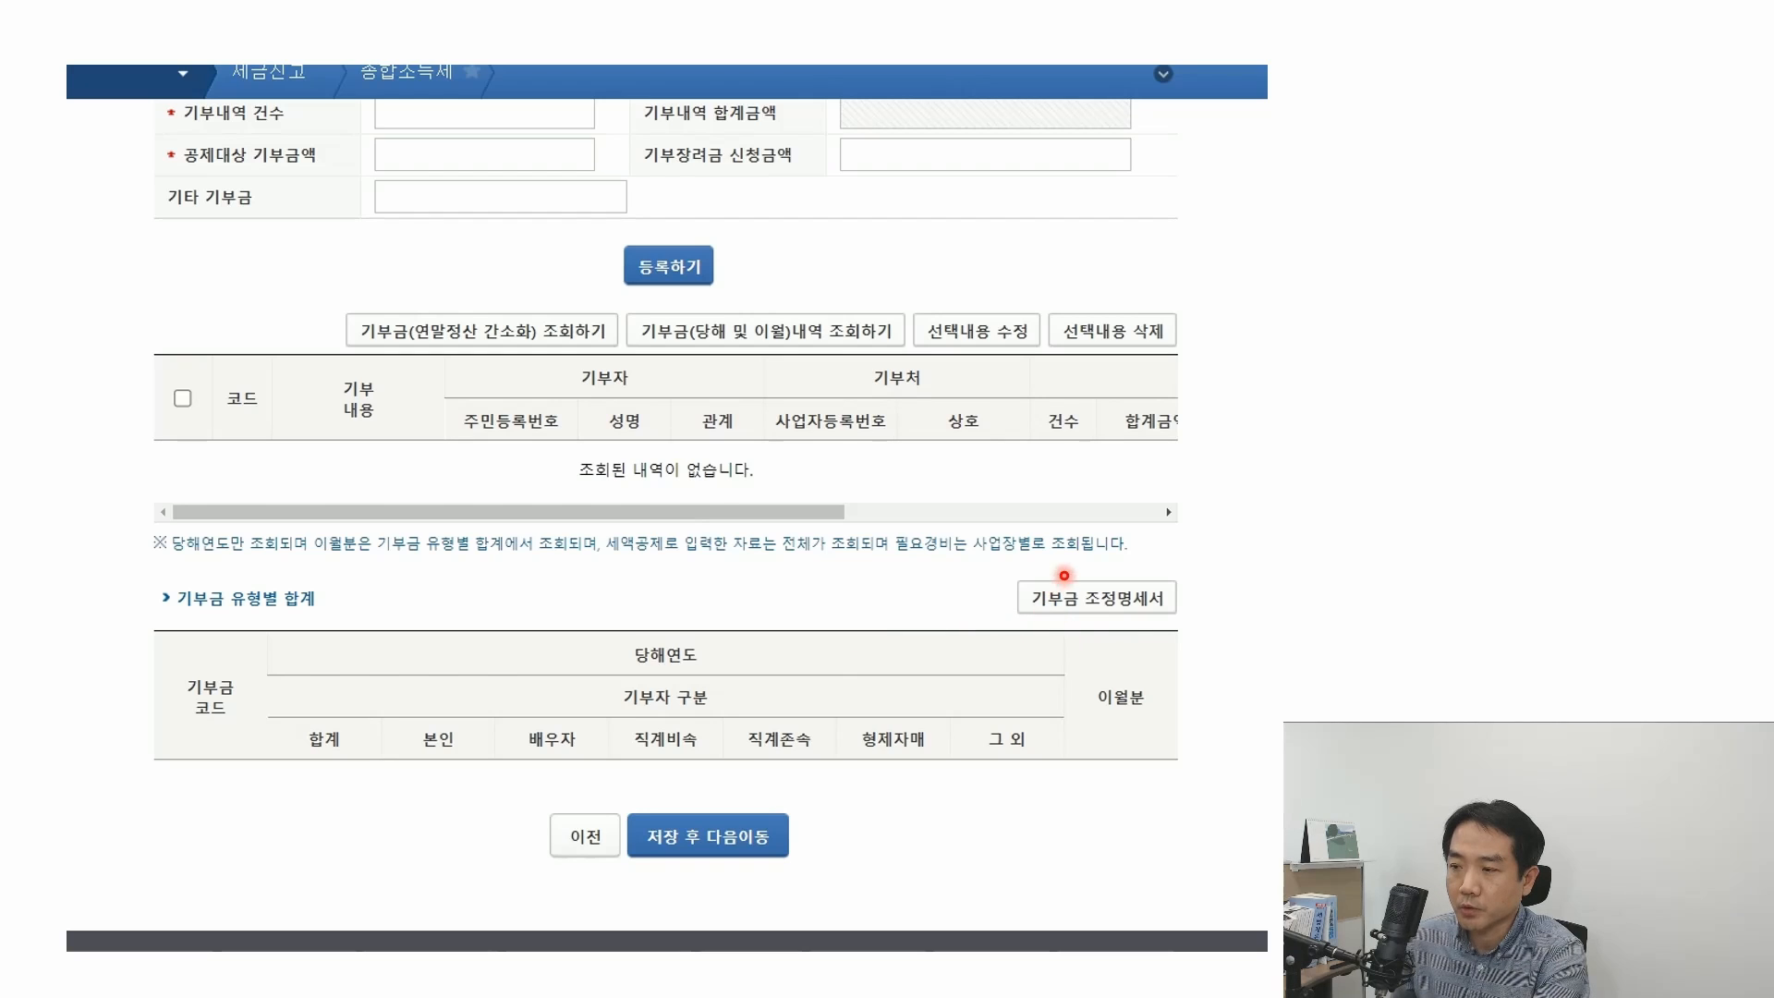
left_click(1038, 591)
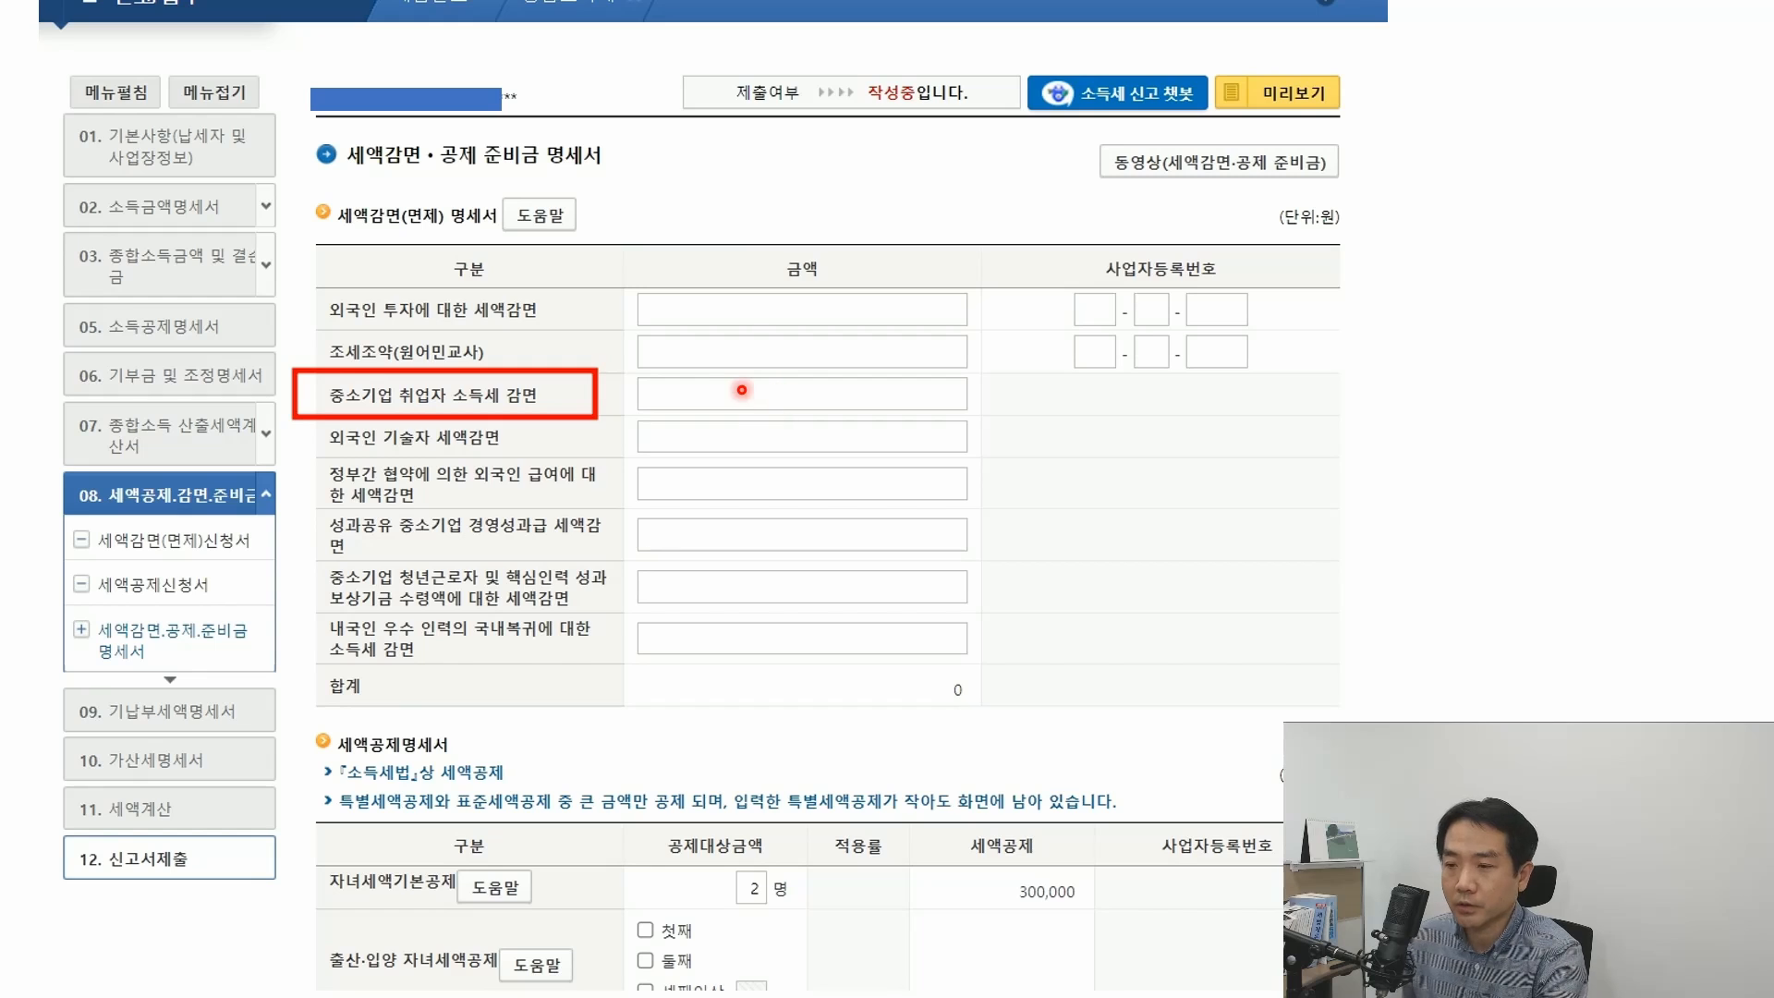
Step: Review the tax reduction, tax credit and reserve statement (세액감면·공제 준비금 명세서) down to its end and continue to the prepaid tax statement
scroll(767, 619, "down", 8)
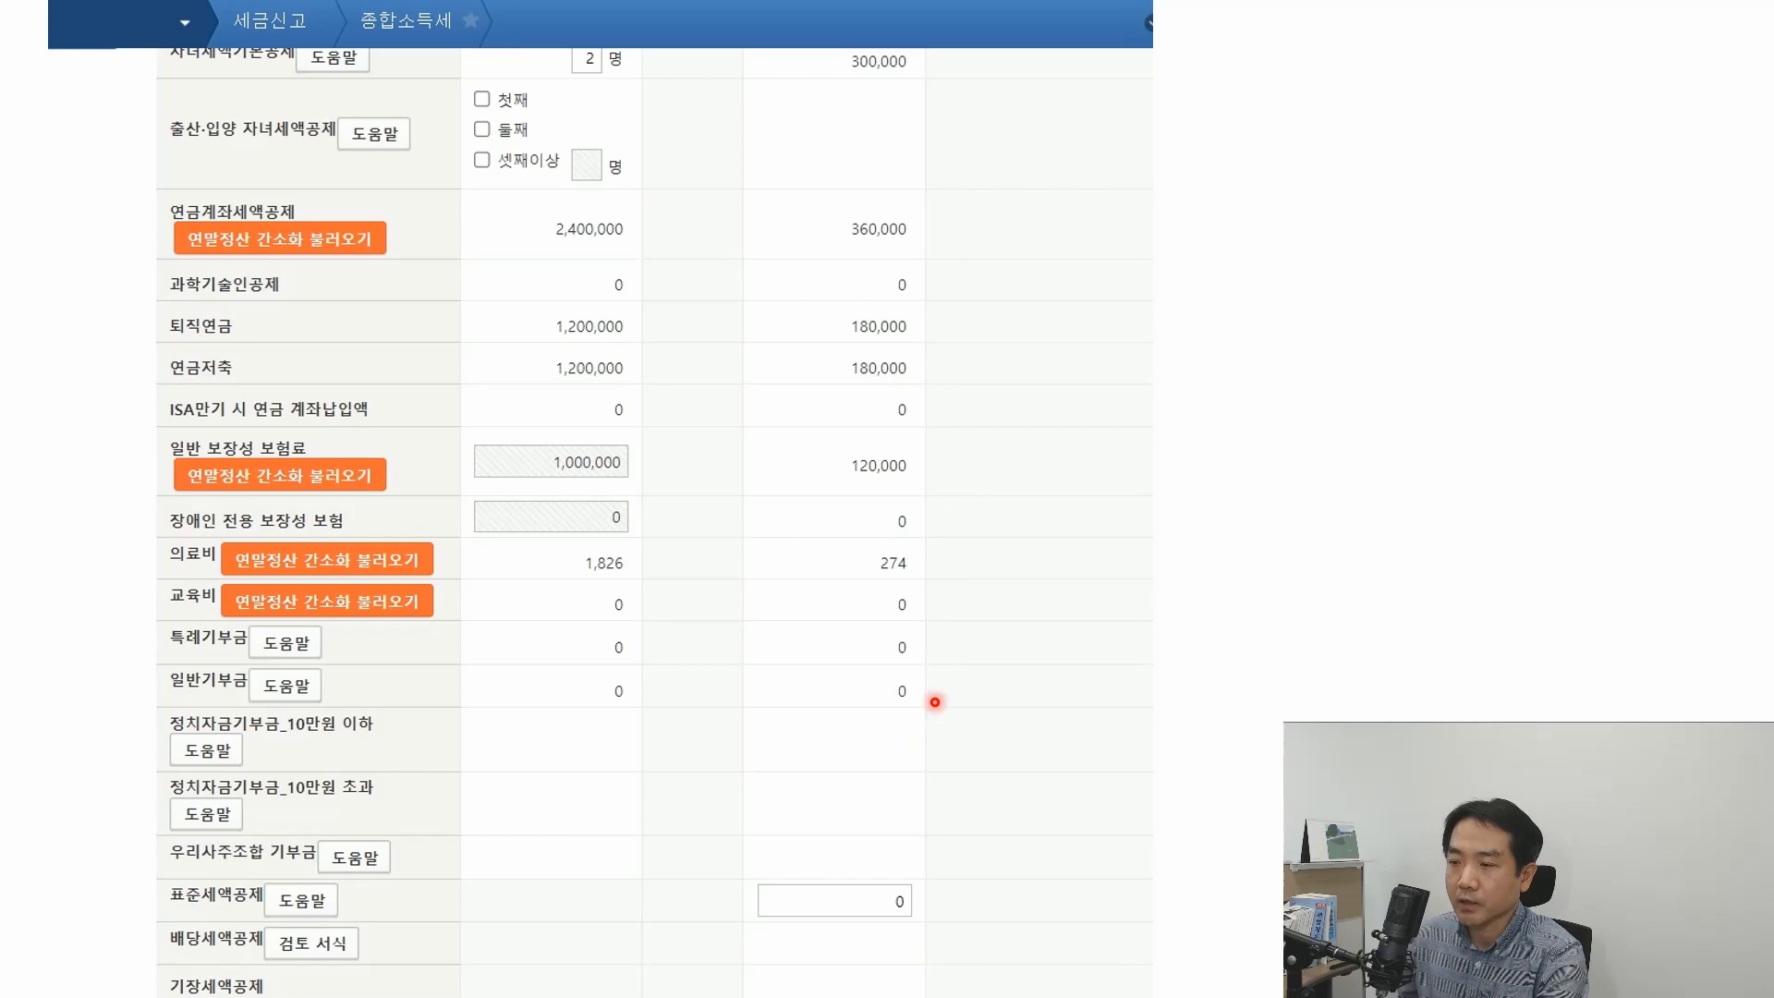
scroll(899, 485, "down", 10)
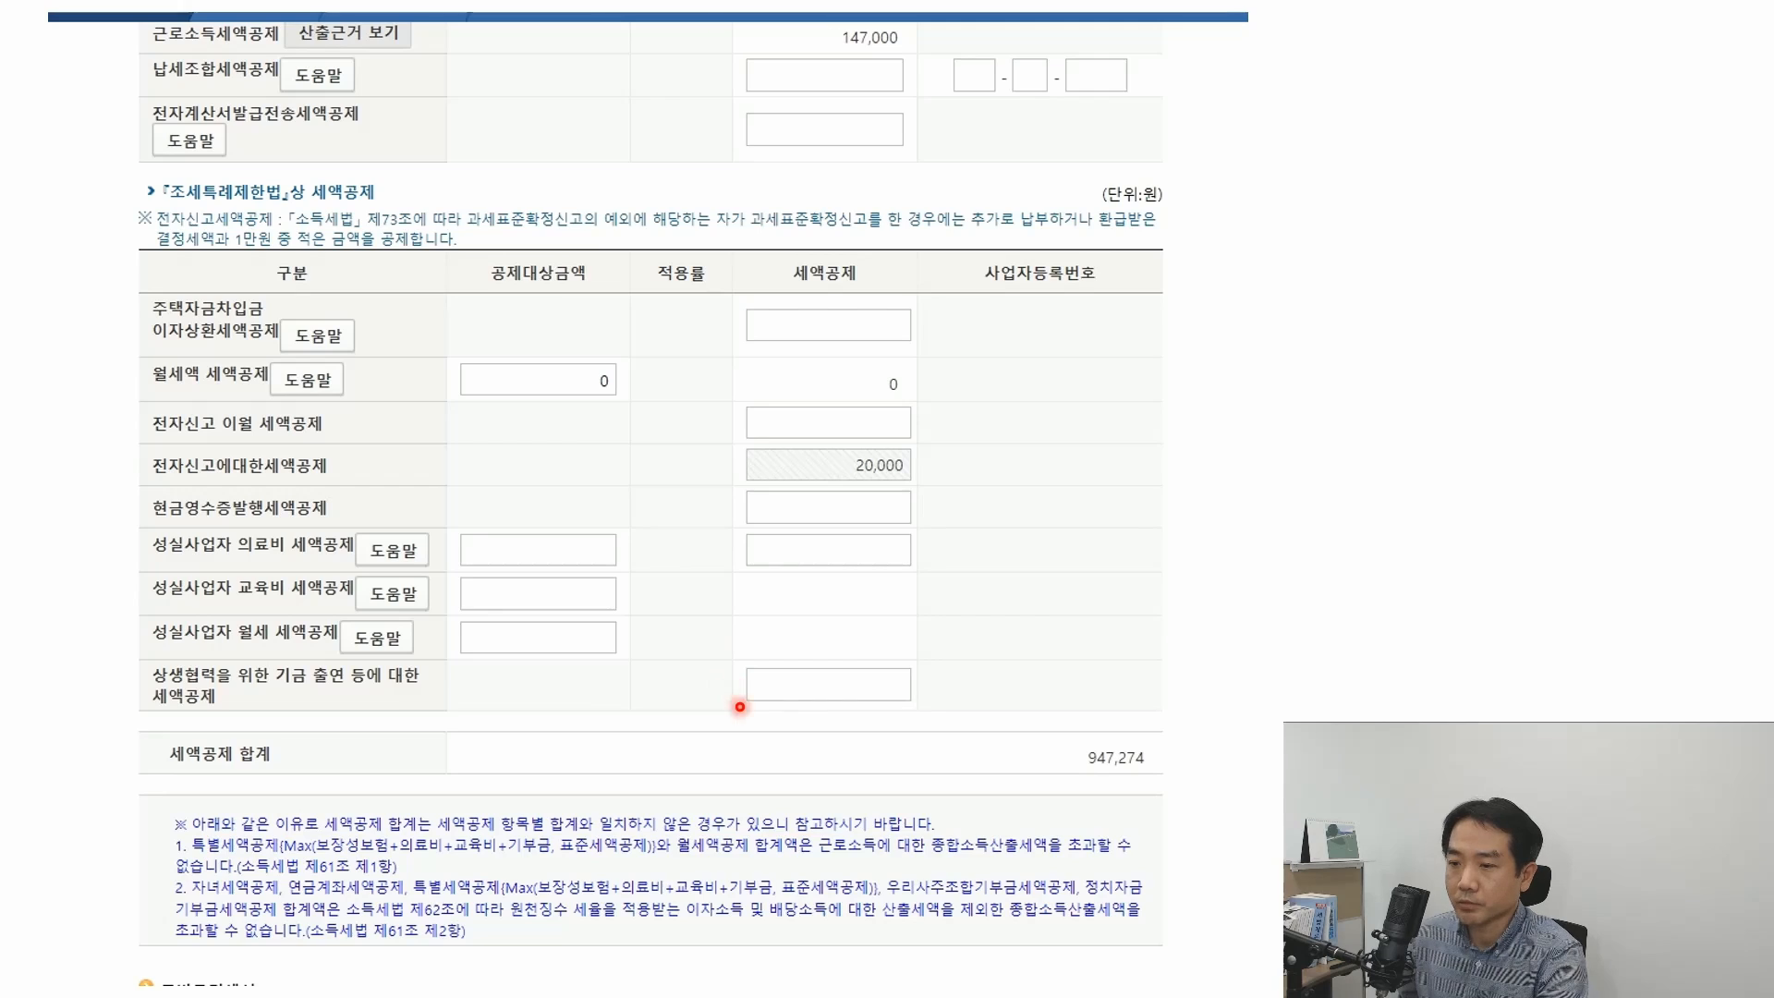
scroll(735, 761, "down", 6)
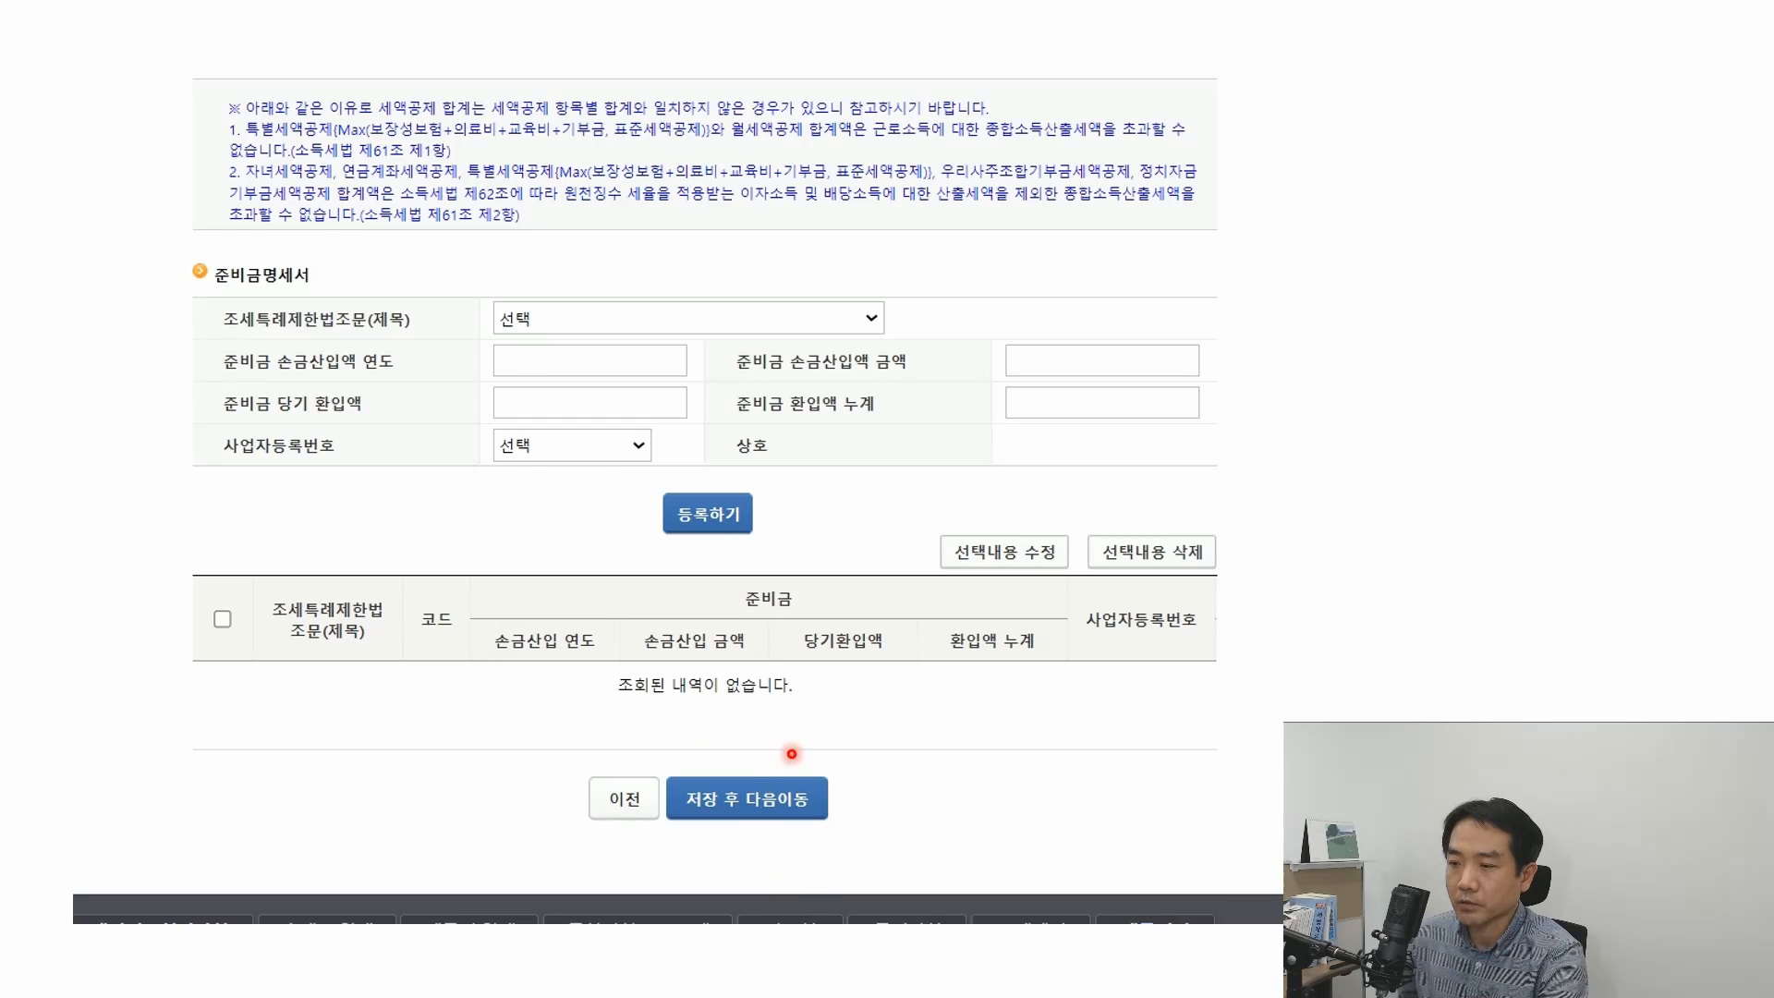
key("Right")
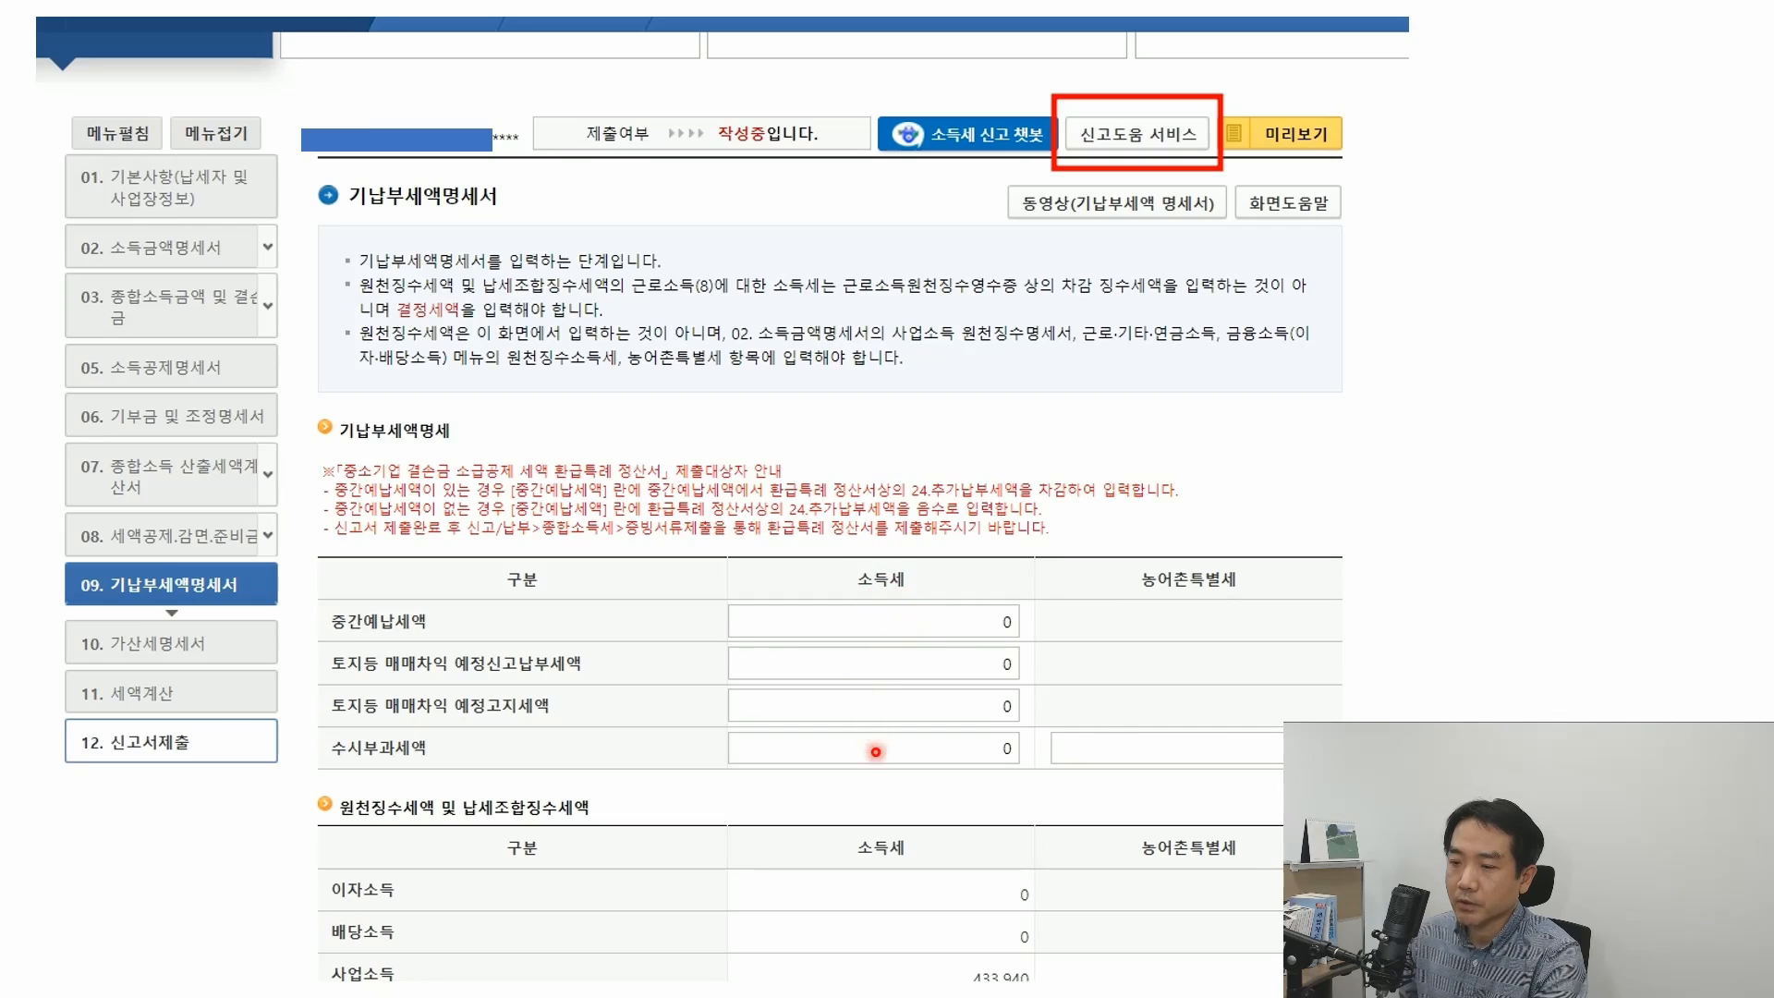
Step: Go through the prepaid tax statement (기납부세액명세서) and expand the detailed breakdown on the tax calculation page (세액계산)
scroll(905, 912, "down", 3)
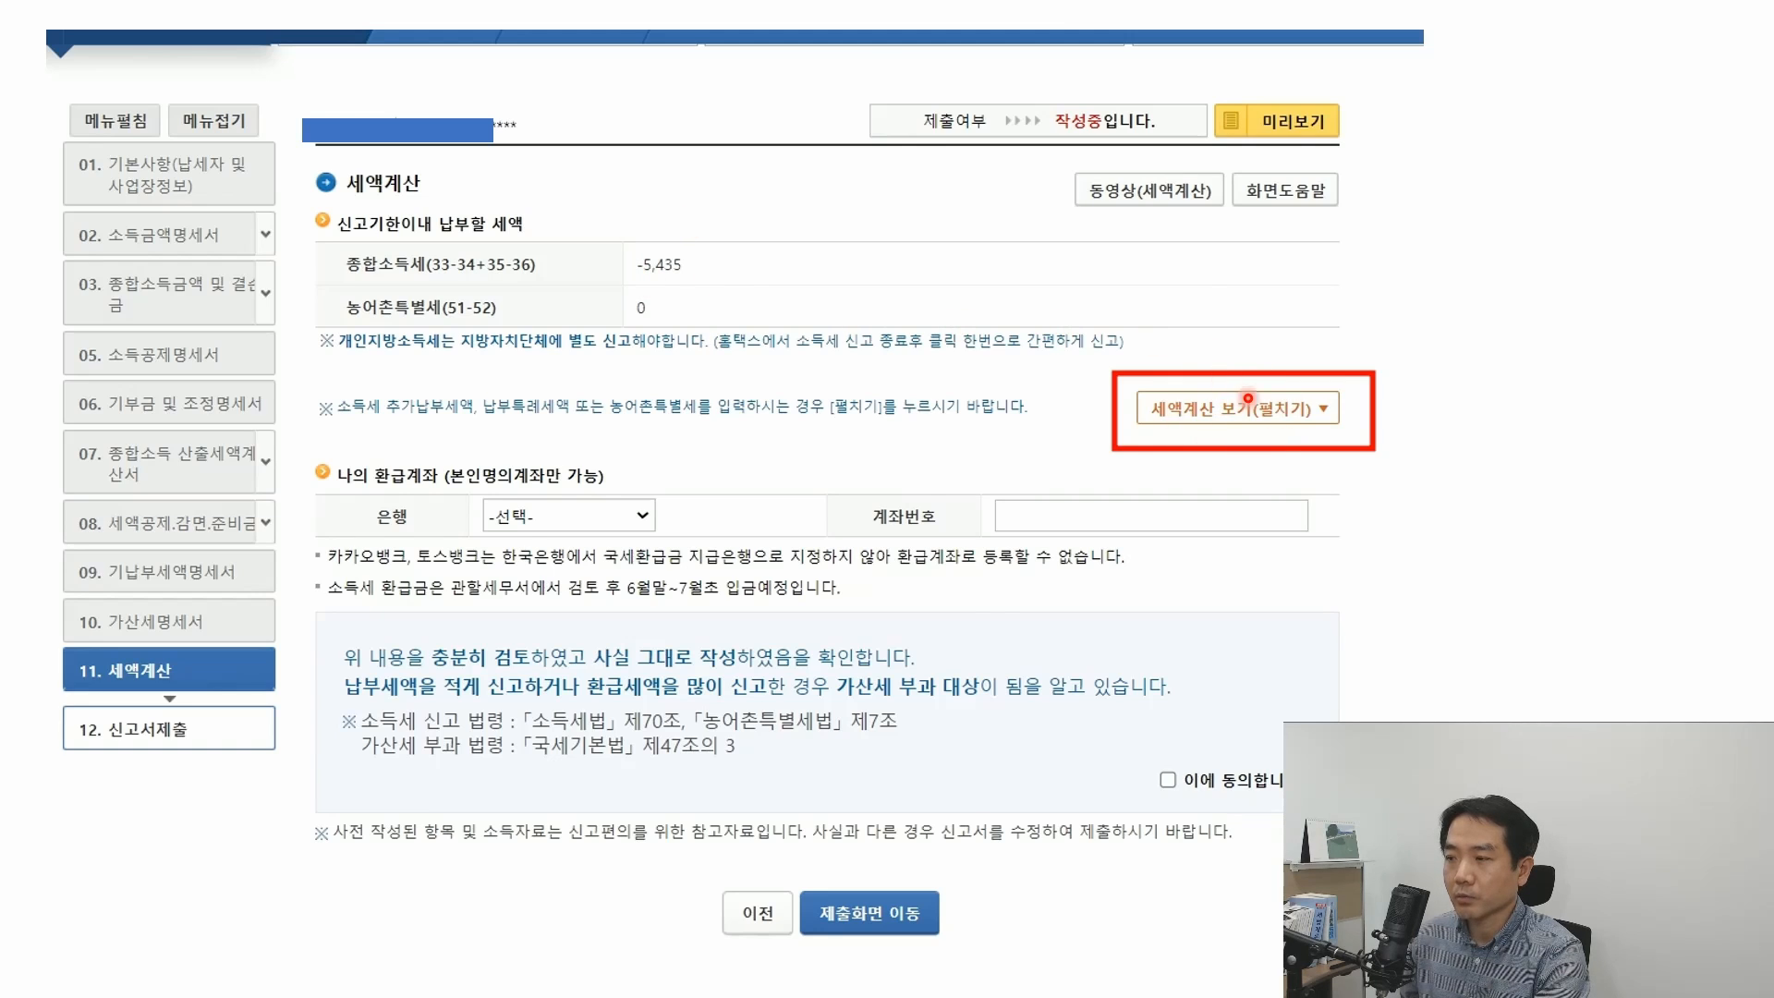
left_click(1247, 399)
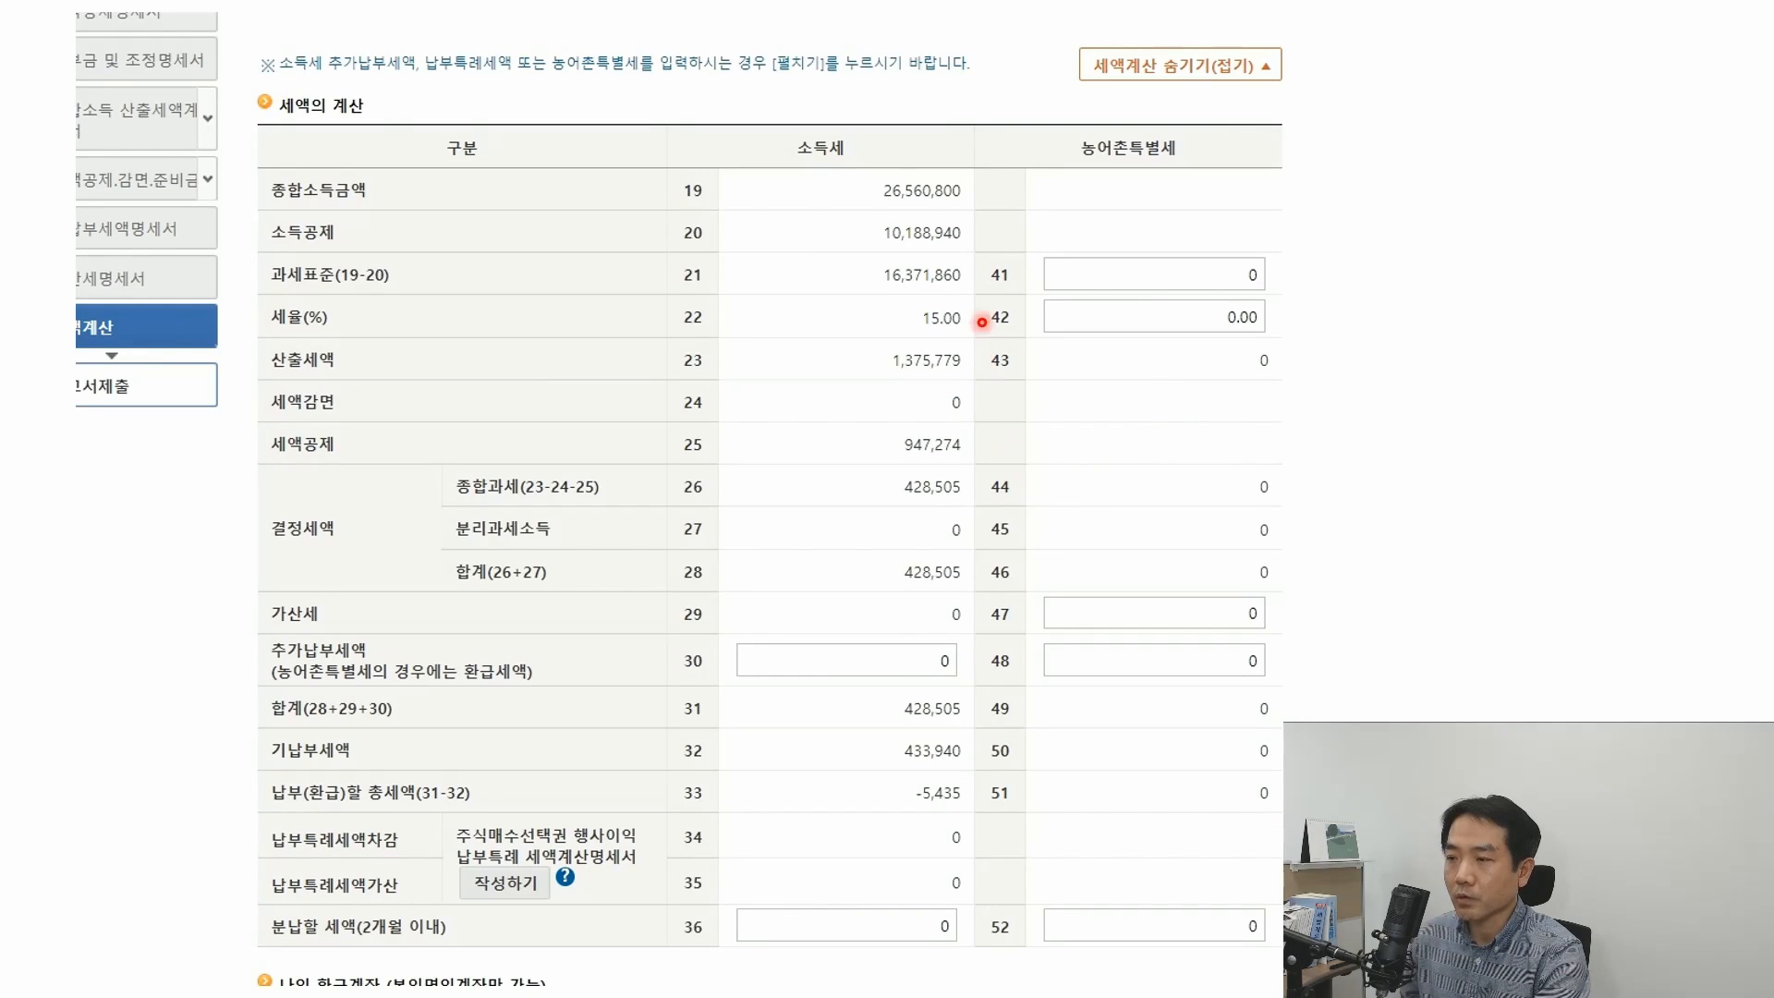